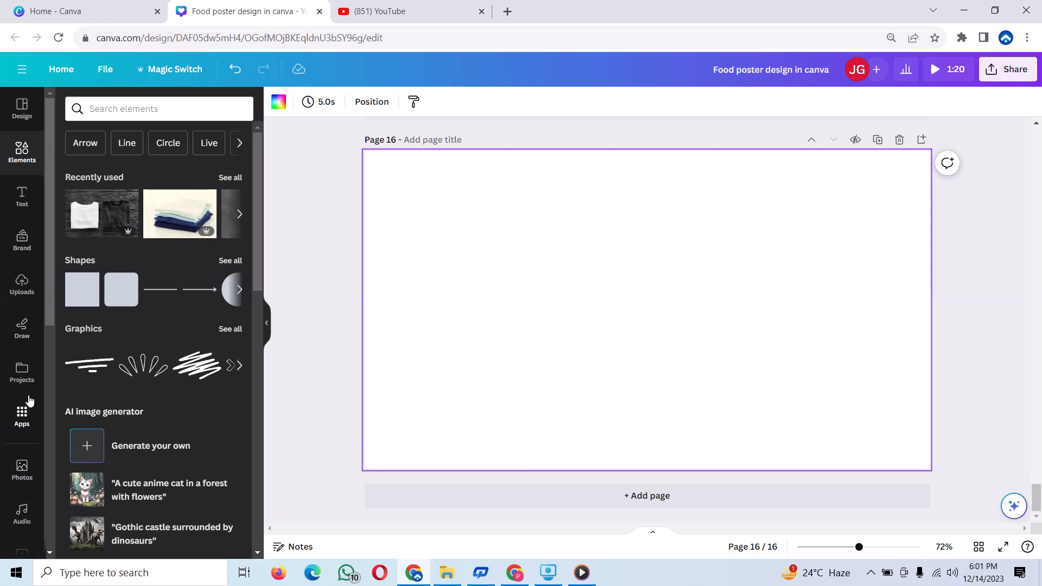
Open the TypeCraft app and set its text font to Rainfall Stripe 123
left_click(24, 416)
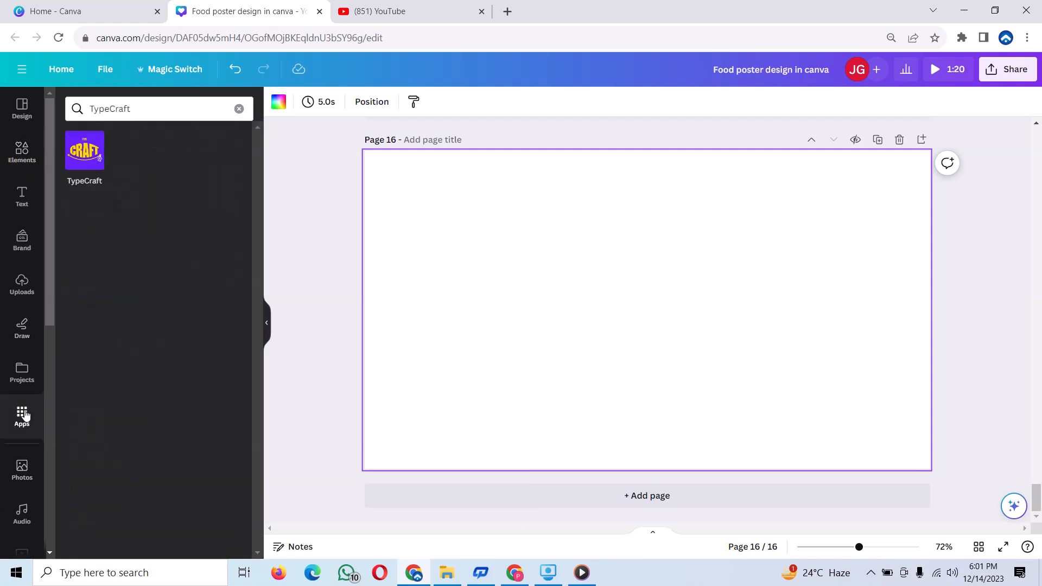
left_click(68, 153)
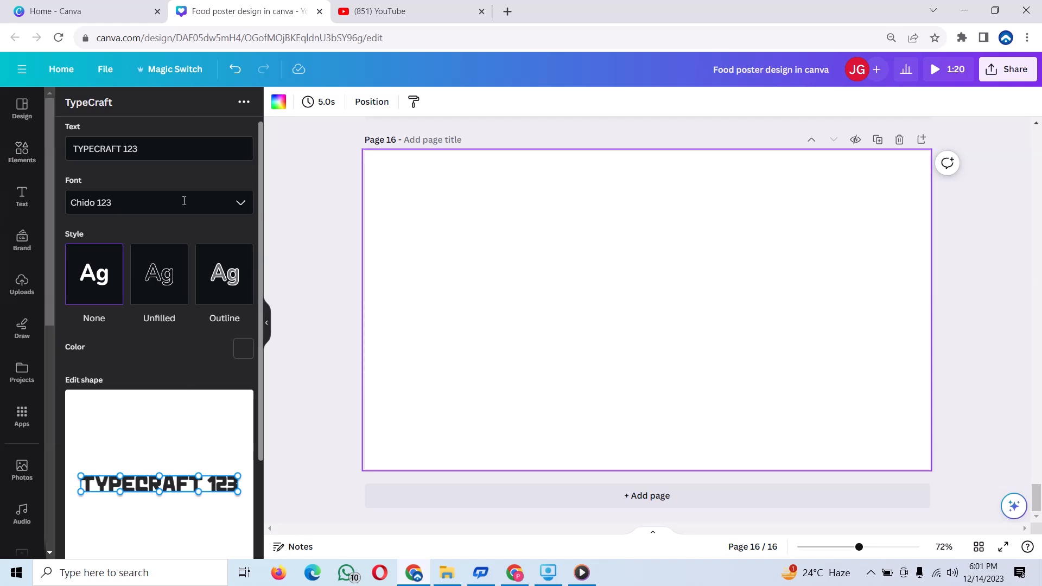
left_click(243, 196)
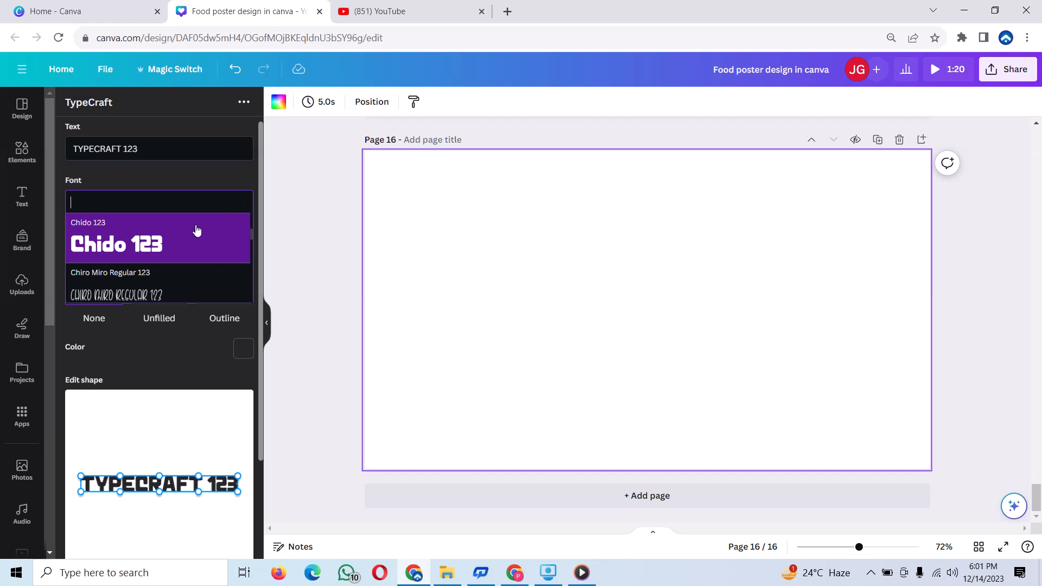
type("r")
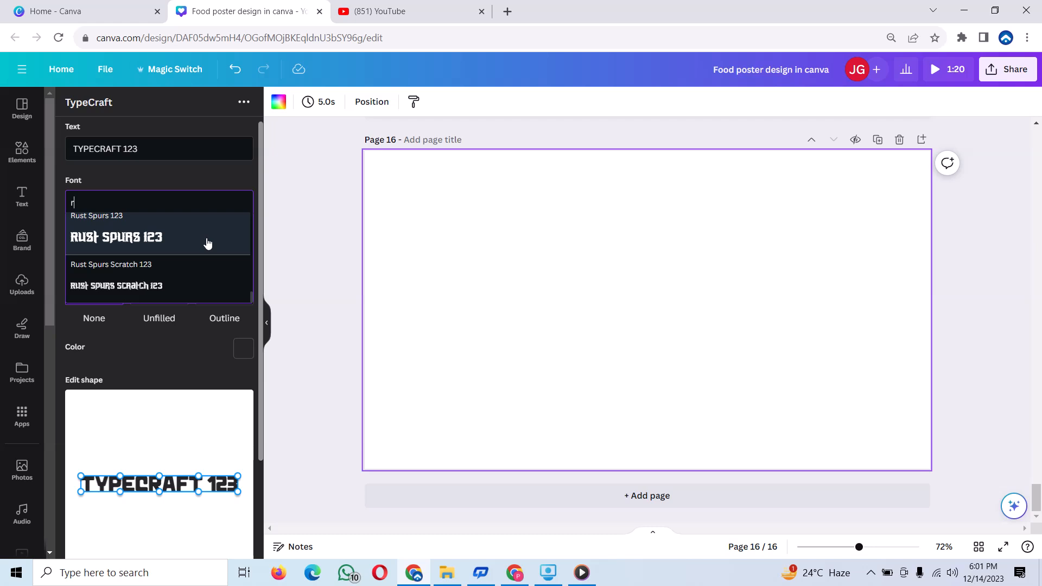
type("a")
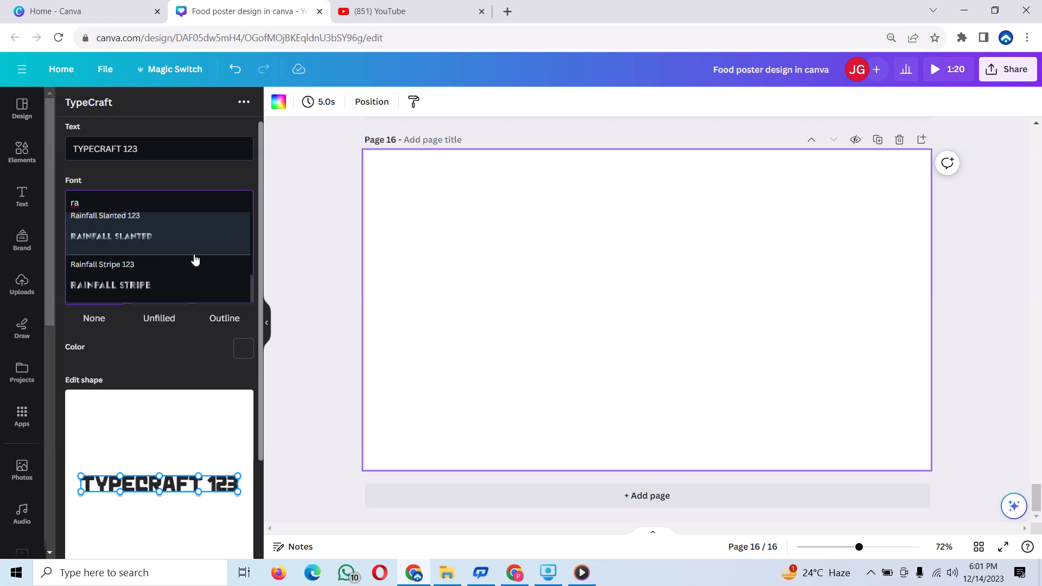
left_click(107, 301)
Replace the TypeCraft sample text with the single letter "t"
left_click(201, 152)
key("BackSpace")
key("BackSpace")
key("BackSpace")
key("BackSpace")
key("BackSpace")
key("BackSpace")
key("BackSpace")
key("BackSpace")
key("BackSpace")
key("BackSpace")
key("BackSpace")
key("BackSpace")
key("BackSpace")
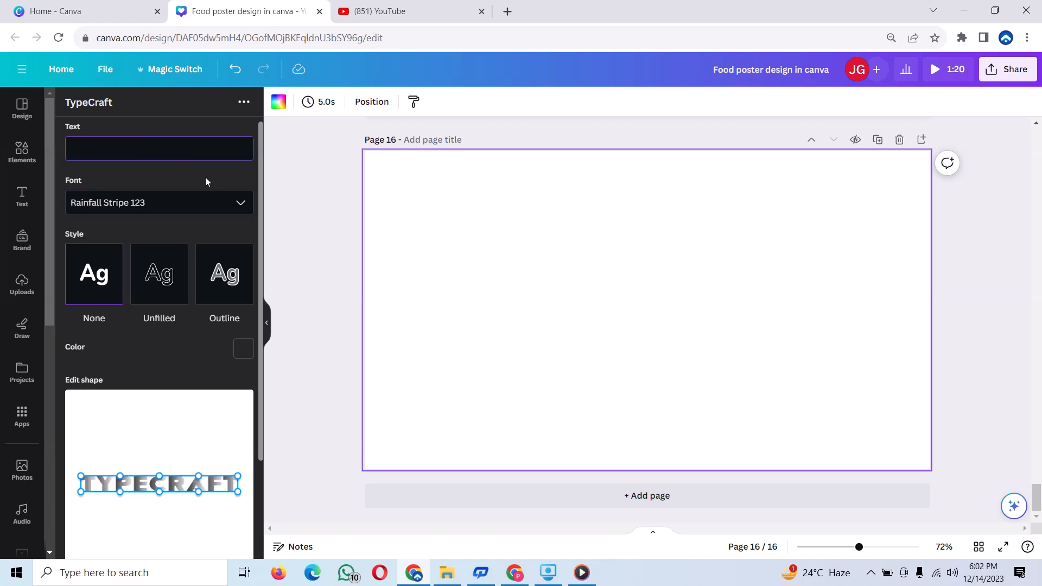
type("t")
Change the letter's color to bright red
left_click(243, 351)
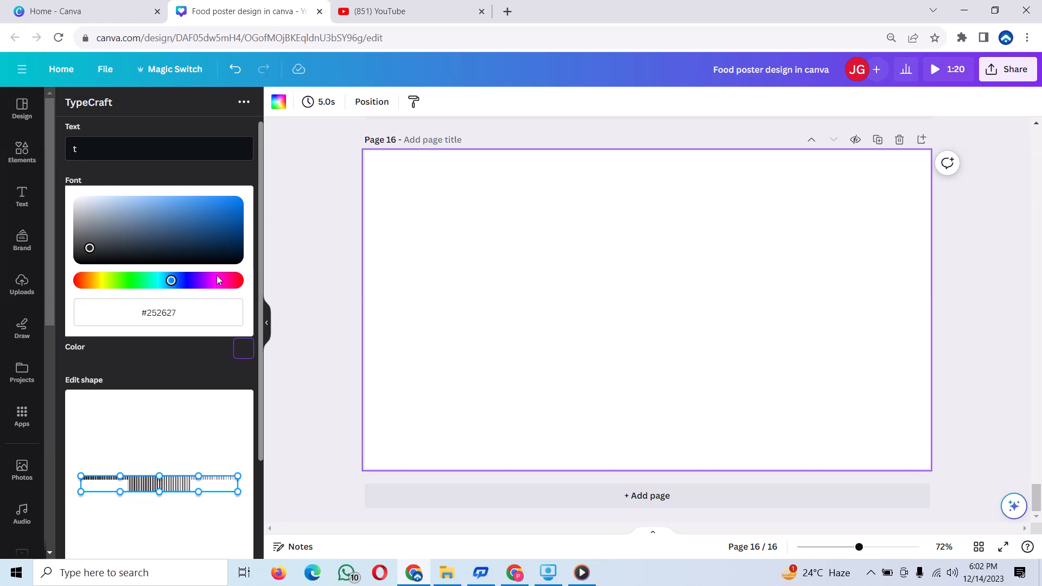
left_click(238, 284)
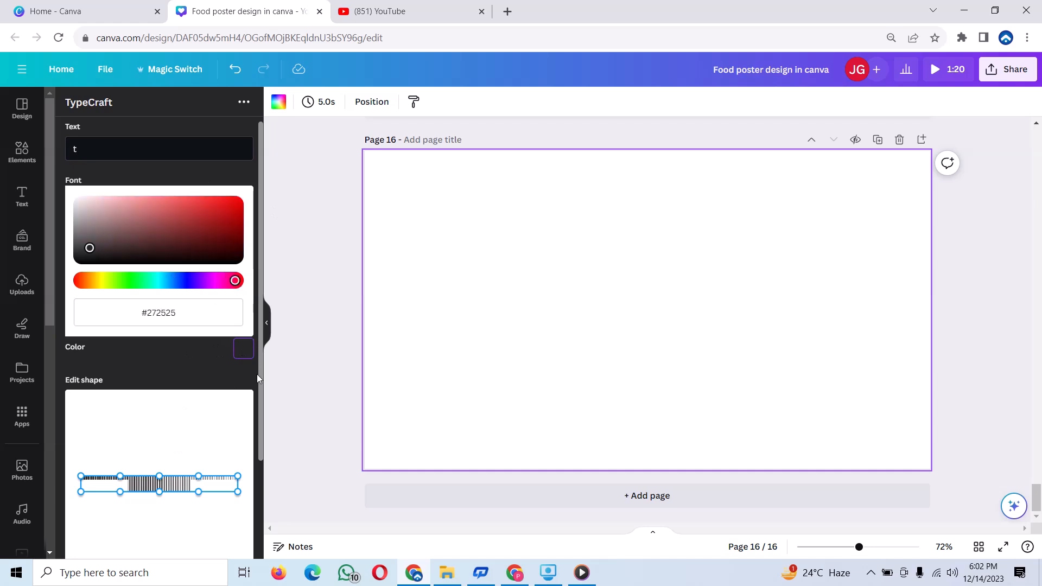
scroll(169, 434, "down", 3)
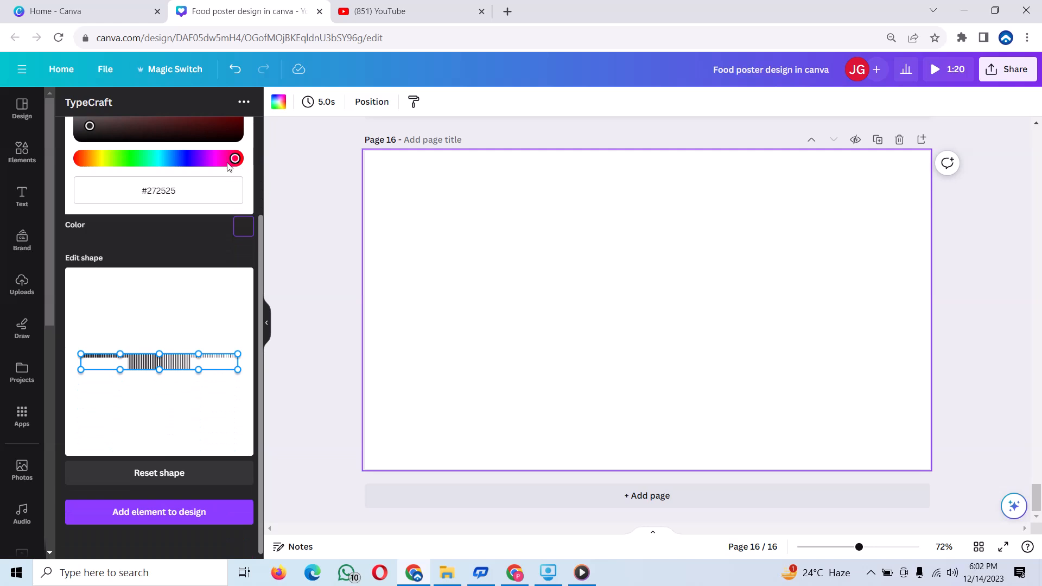
scroll(120, 220, "up", 3)
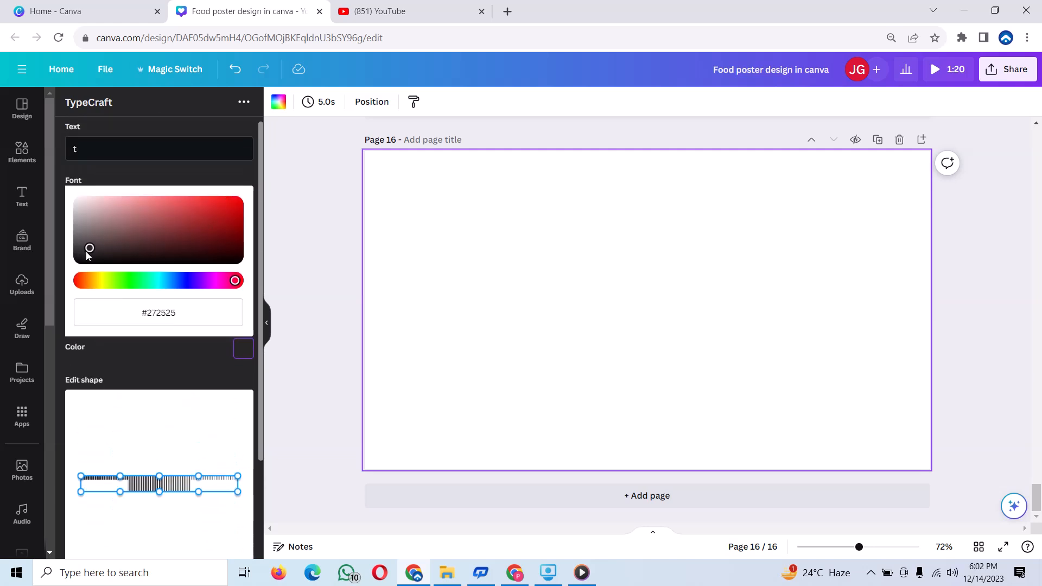
left_click_drag(89, 248, 222, 184)
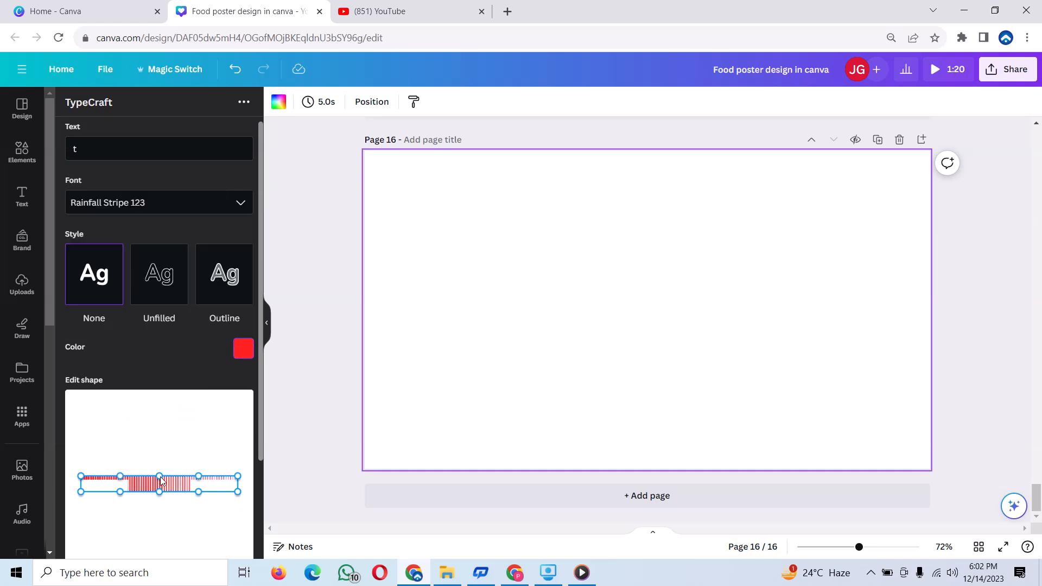
Stretch the letter's upper edge and both upper corners up to the top of the shape preview, keeping the edge nearly straight
left_click_drag(160, 480, 163, 407)
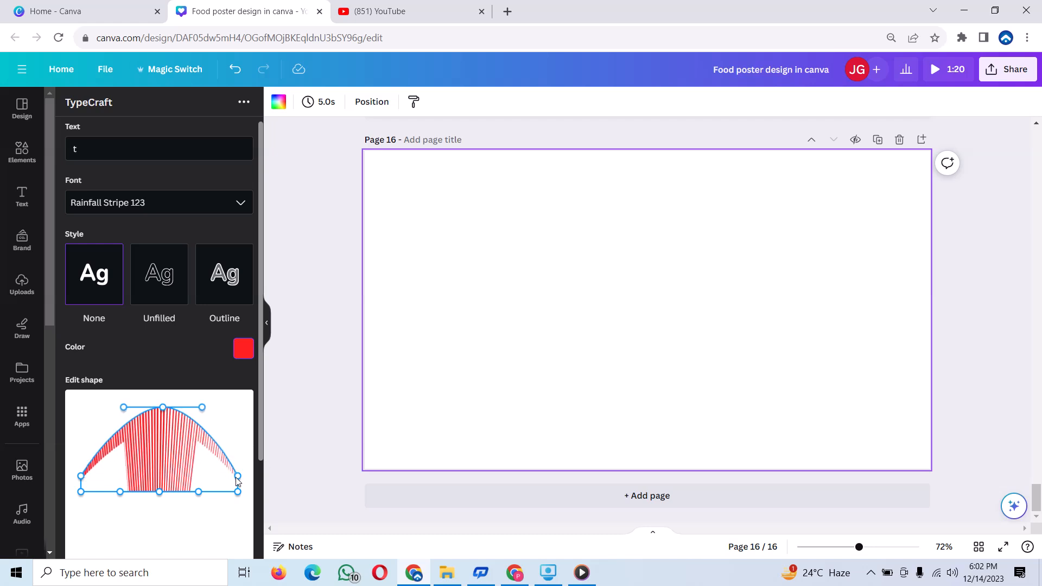
left_click_drag(238, 477, 245, 407)
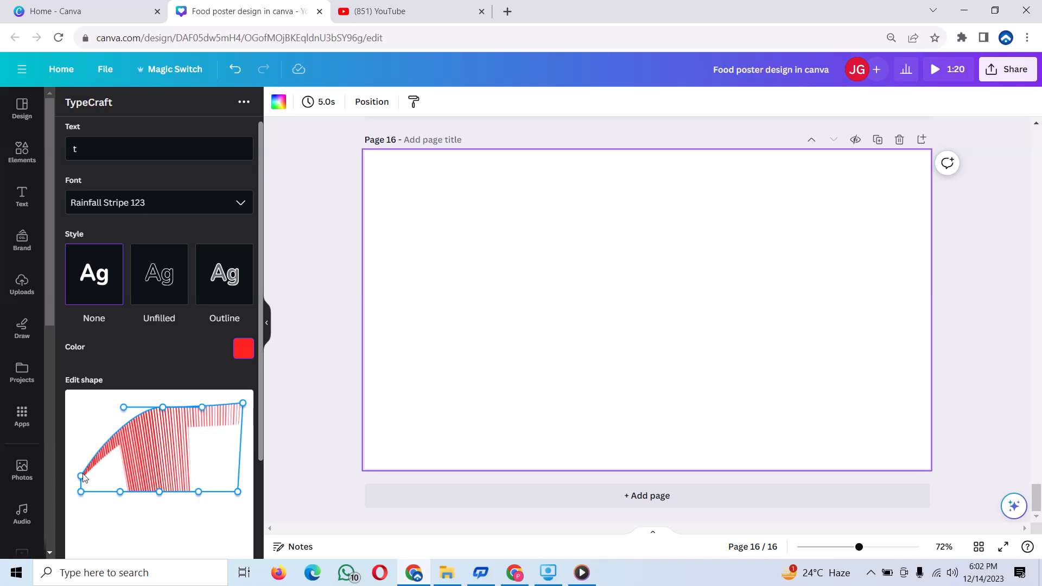
left_click_drag(81, 476, 74, 395)
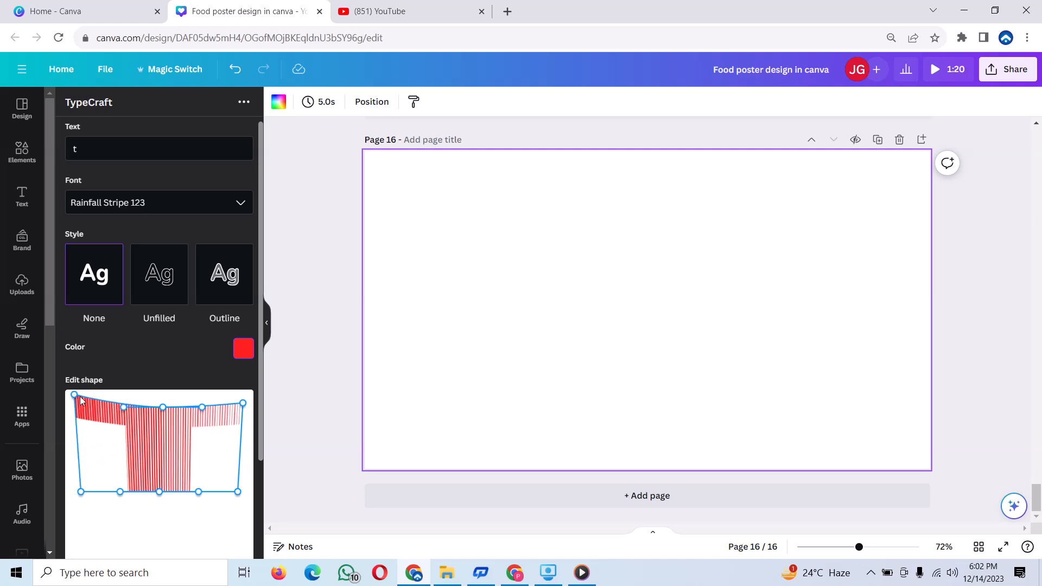
mouse_move(162, 410)
left_mouse_down()
mouse_move(161, 382)
mouse_move(157, 395)
left_mouse_up()
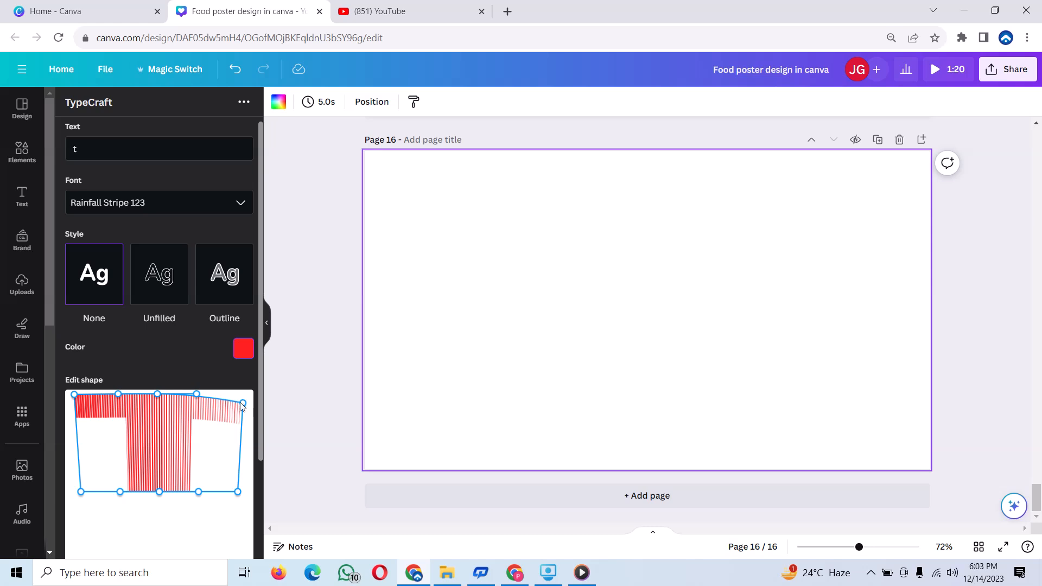
left_click_drag(241, 404, 245, 400)
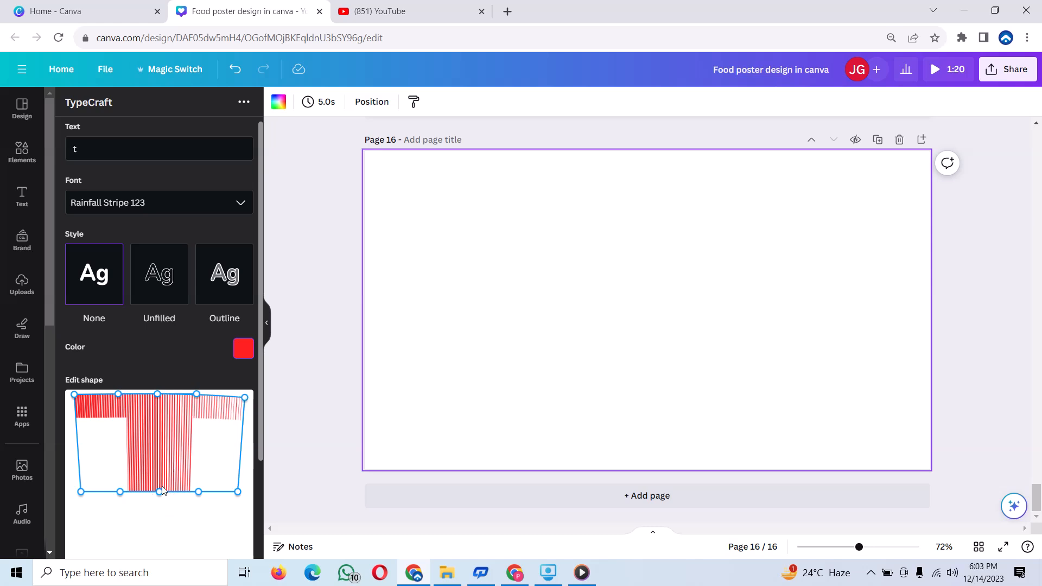
Stretch the letter's lower edge and both lower corners down to the bottom of the shape preview so the T fills it
left_click_drag(160, 491, 165, 551)
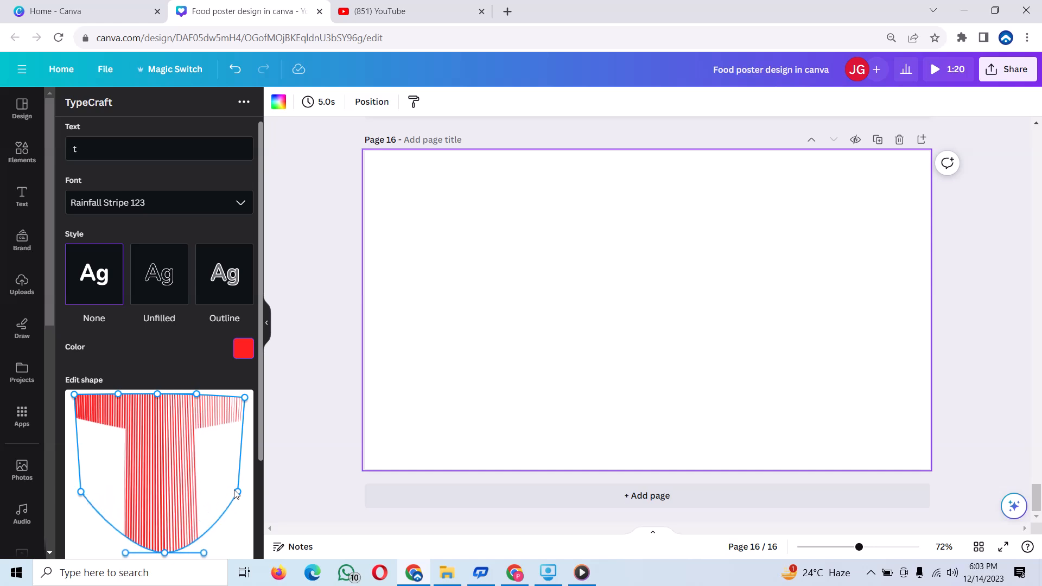
left_click_drag(237, 492, 252, 559)
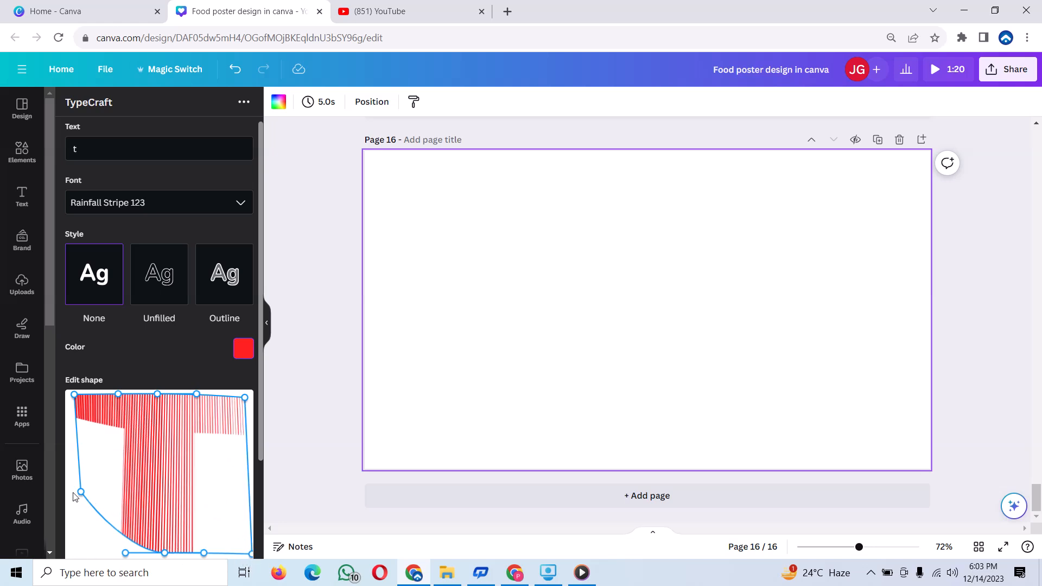
left_click_drag(77, 497, 70, 561)
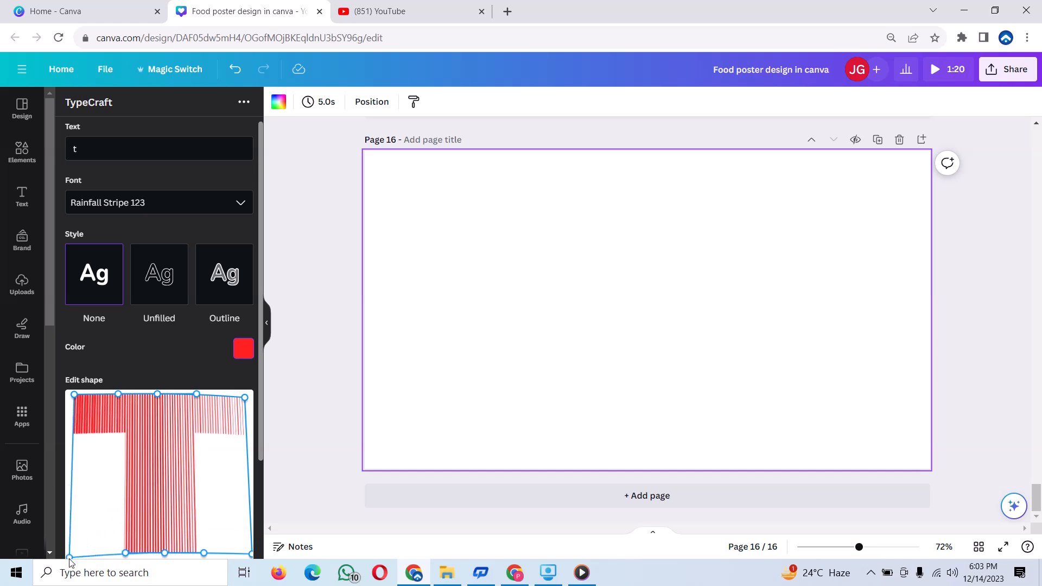
scroll(110, 514, "down", 2)
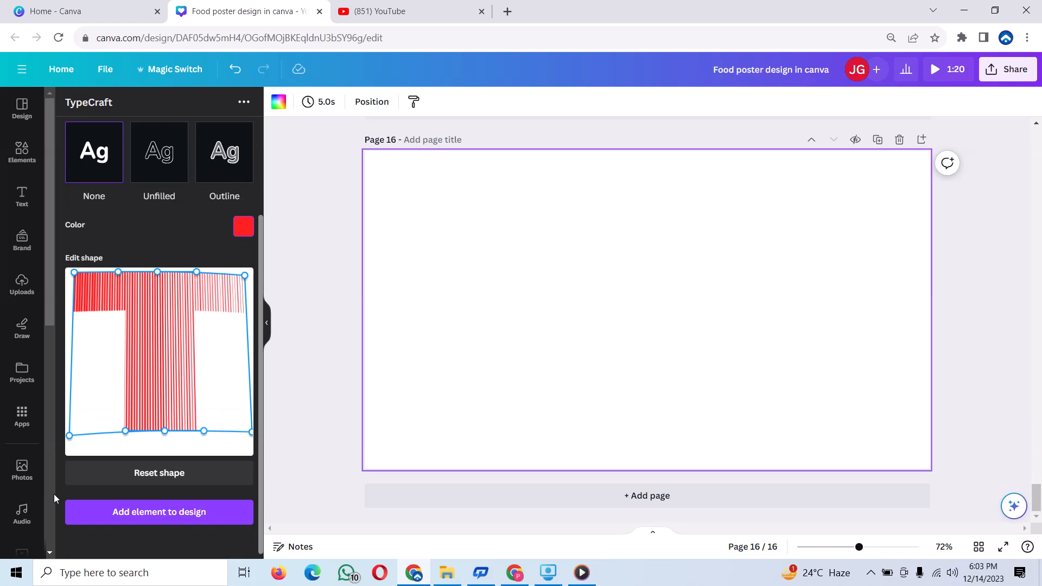
left_click_drag(70, 435, 75, 457)
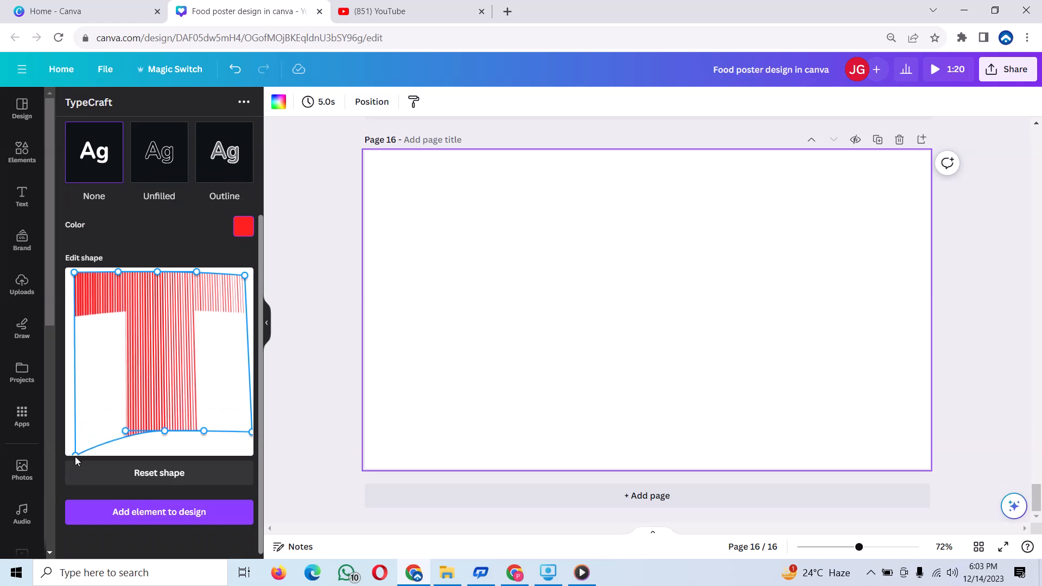
left_click_drag(165, 433, 164, 447)
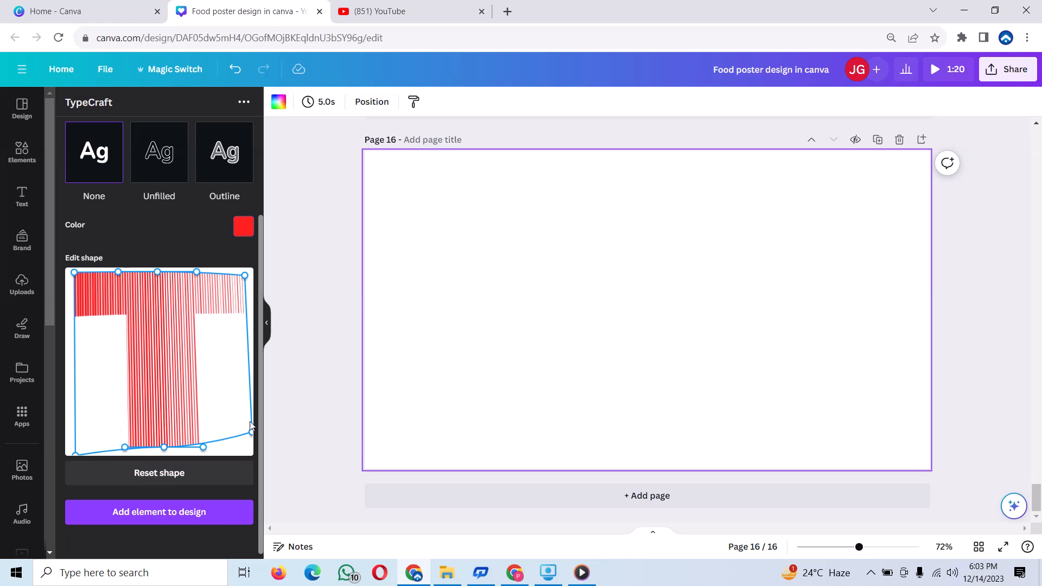
mouse_move(251, 433)
left_mouse_down()
mouse_move(244, 453)
mouse_move(255, 452)
left_mouse_up()
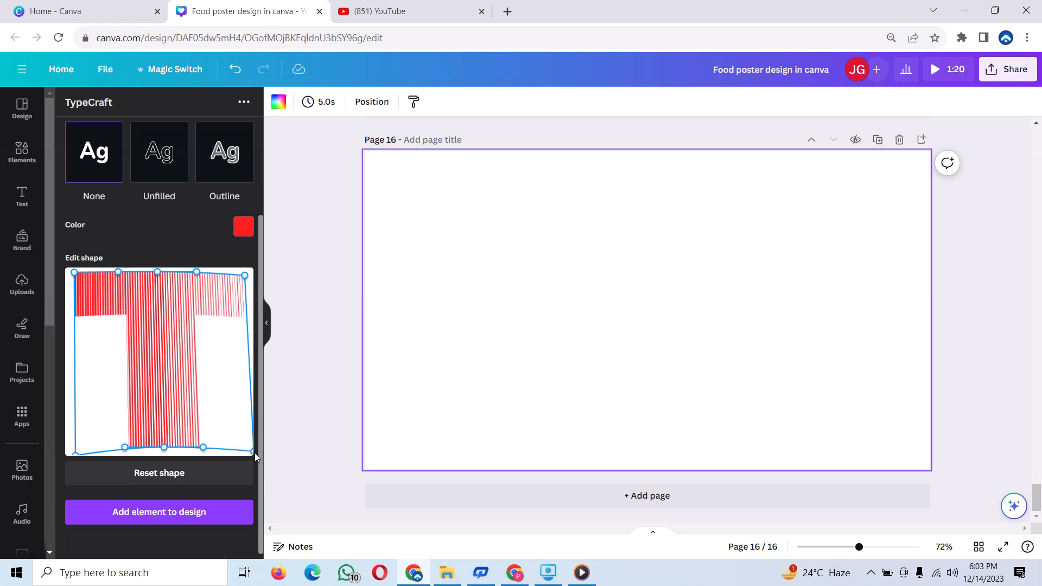
Add the red striped T to the left part of page 16 and place a duplicate directly to its right
left_click(153, 516)
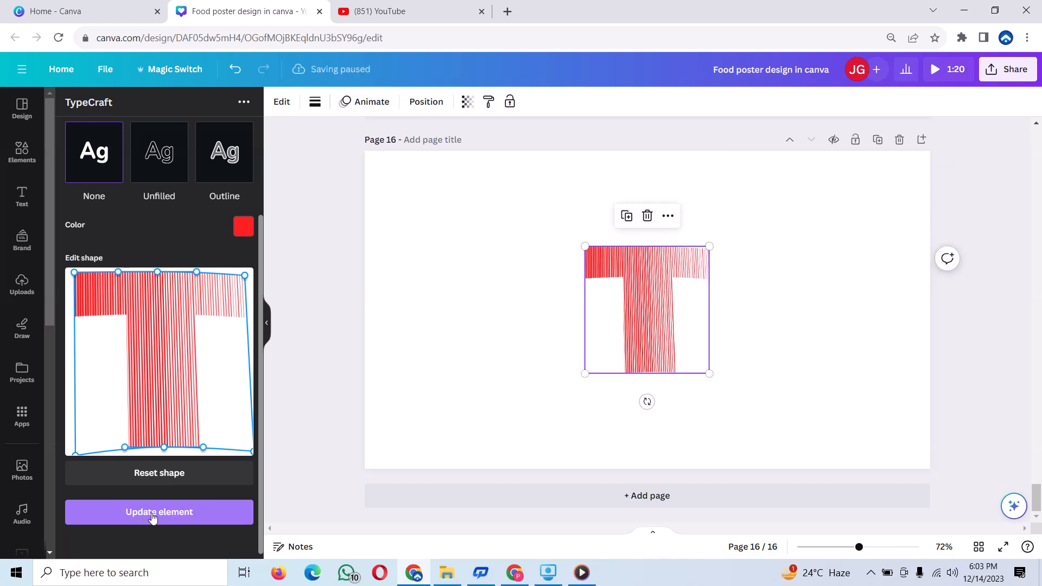
left_click_drag(601, 332, 432, 321)
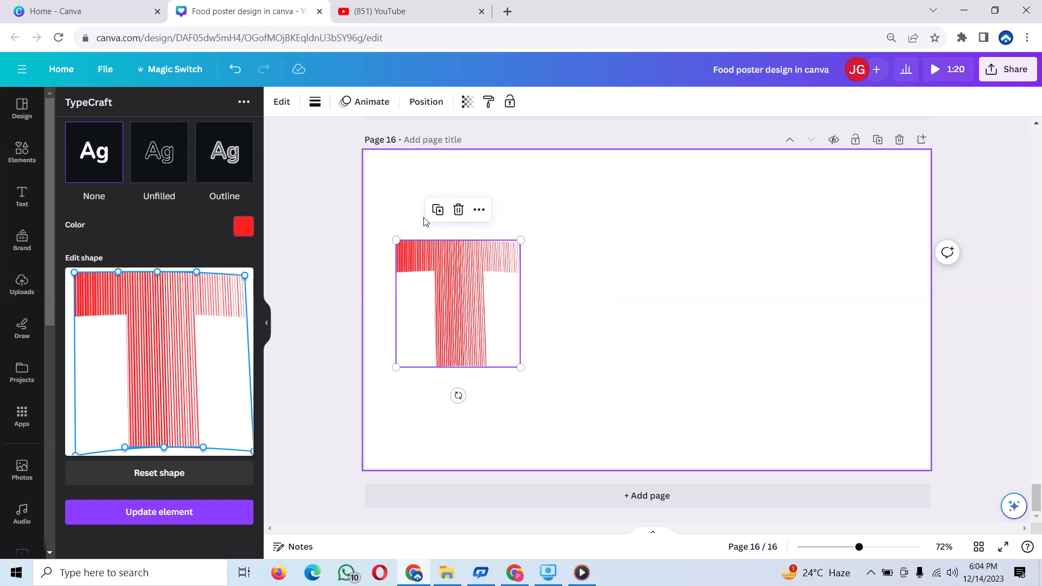
left_click(442, 215)
left_click_drag(457, 294, 569, 287)
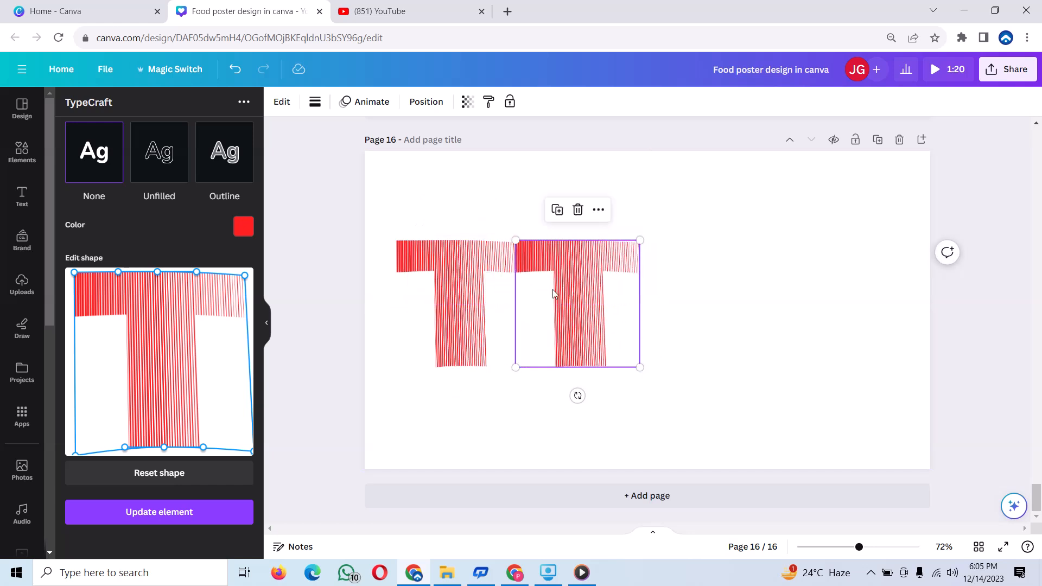
Change the duplicated letter's TypeCraft text to "e"
scroll(160, 292, "up", 3)
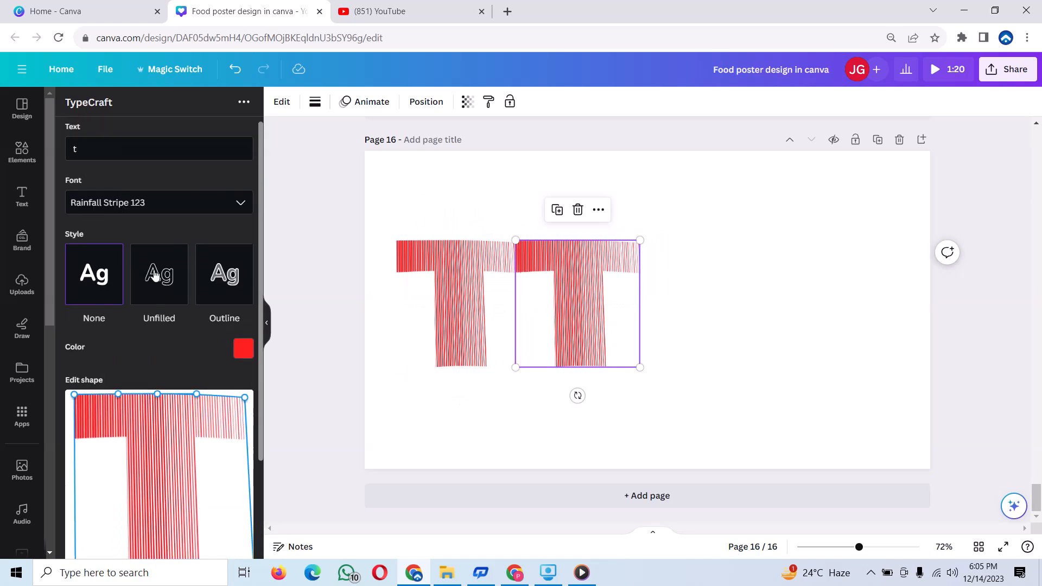
left_click(92, 148)
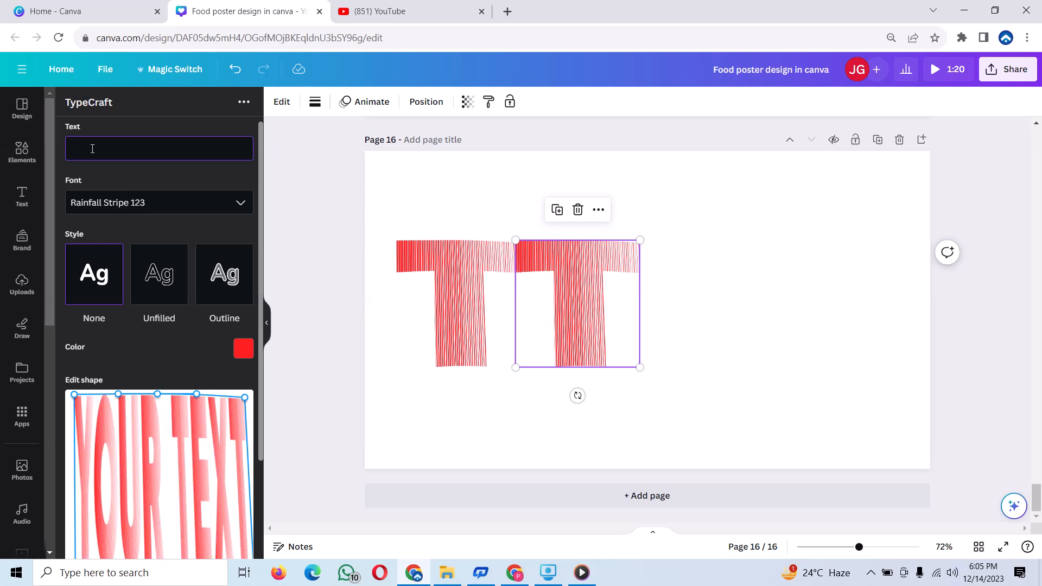
type("e")
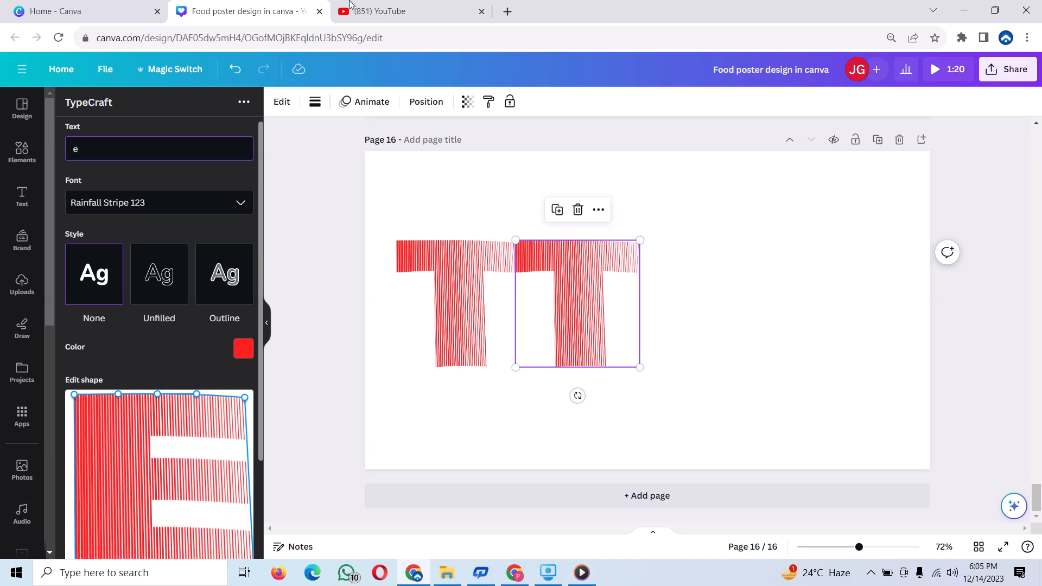
Straighten the e's warp by pulling its lower edge down and its upper-right corner out to the shape preview's border
scroll(168, 231, "down", 2)
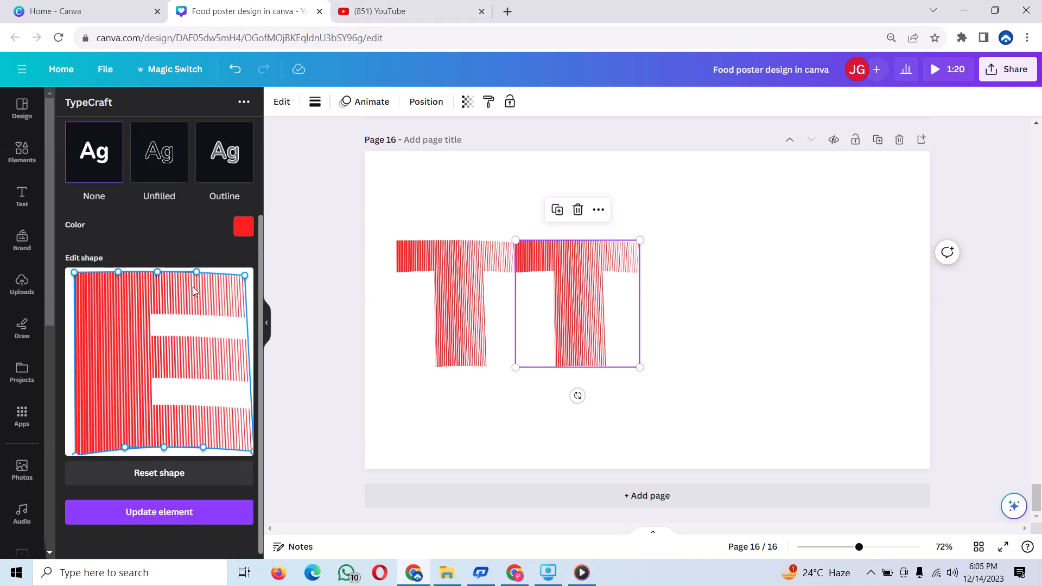
left_click_drag(163, 448, 164, 456)
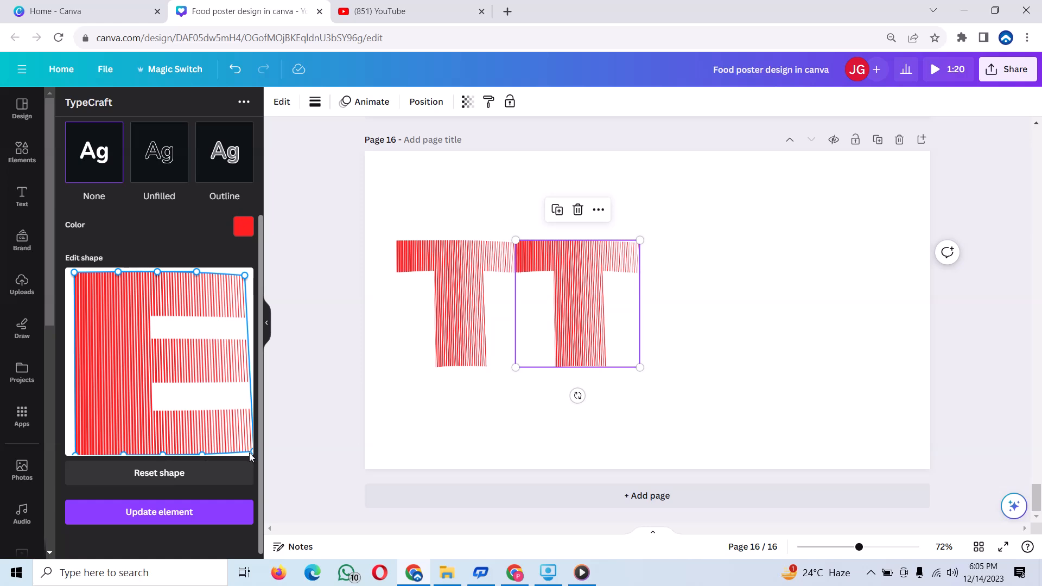
left_click_drag(249, 456, 250, 453)
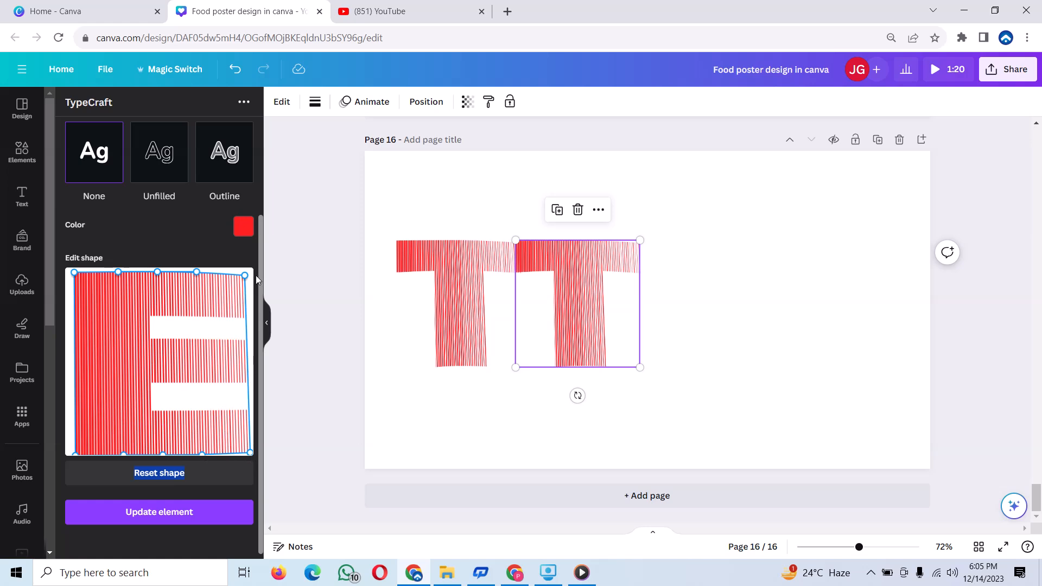
left_click_drag(243, 278, 253, 272)
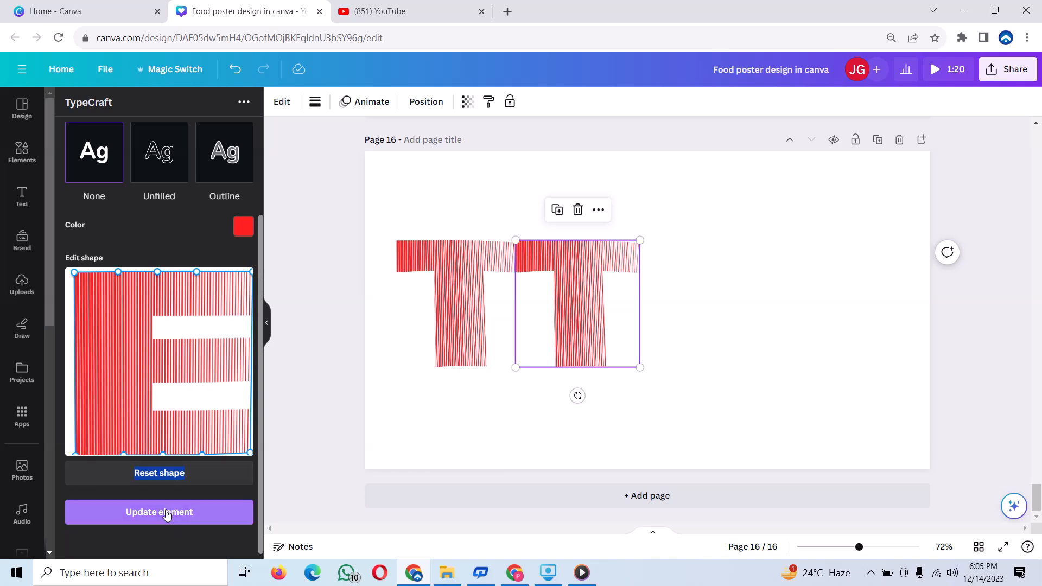
Recolor the TypeCraft e to purple #6f17ff and update the duplicated element on the page
left_click(244, 231)
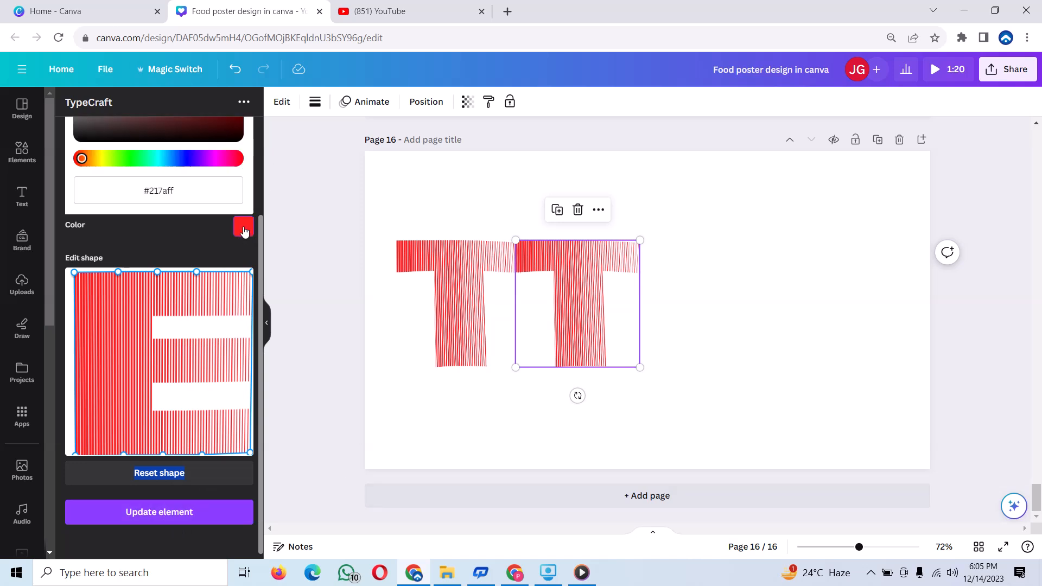
left_click(194, 156)
scroll(236, 226, "up", 3)
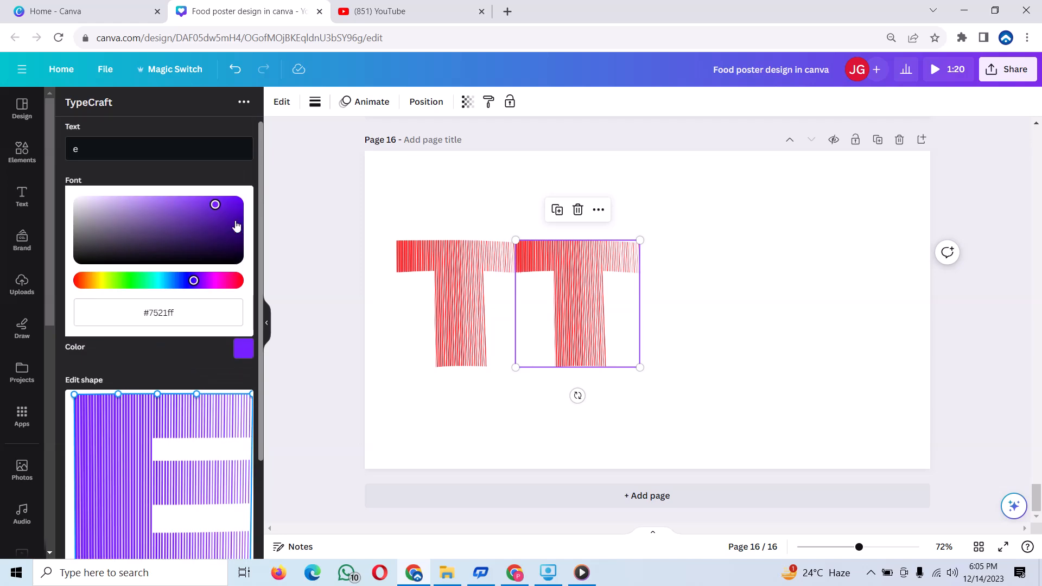
left_click(226, 206)
scroll(208, 239, "down", 3)
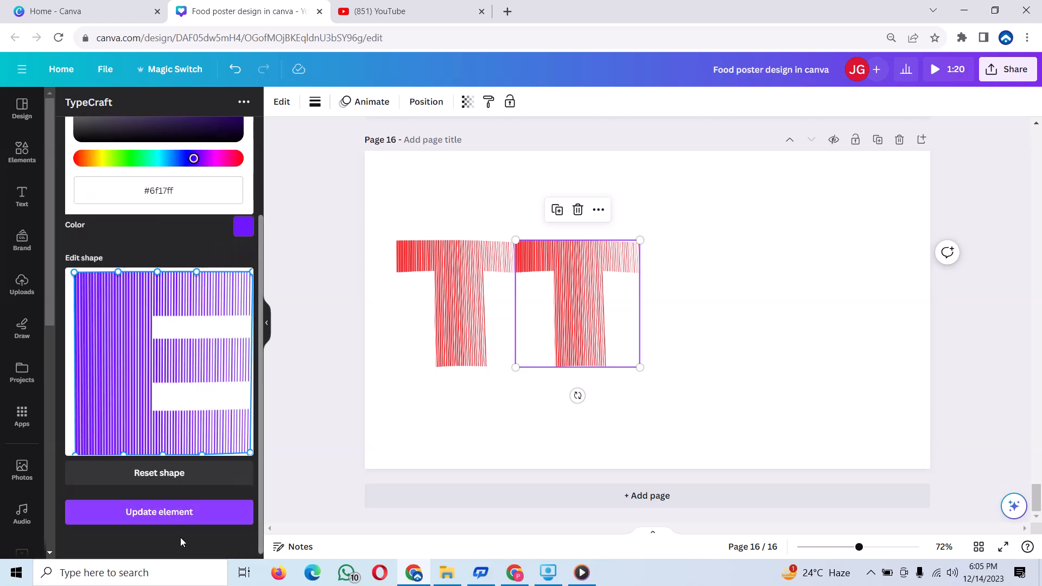
left_click(166, 512)
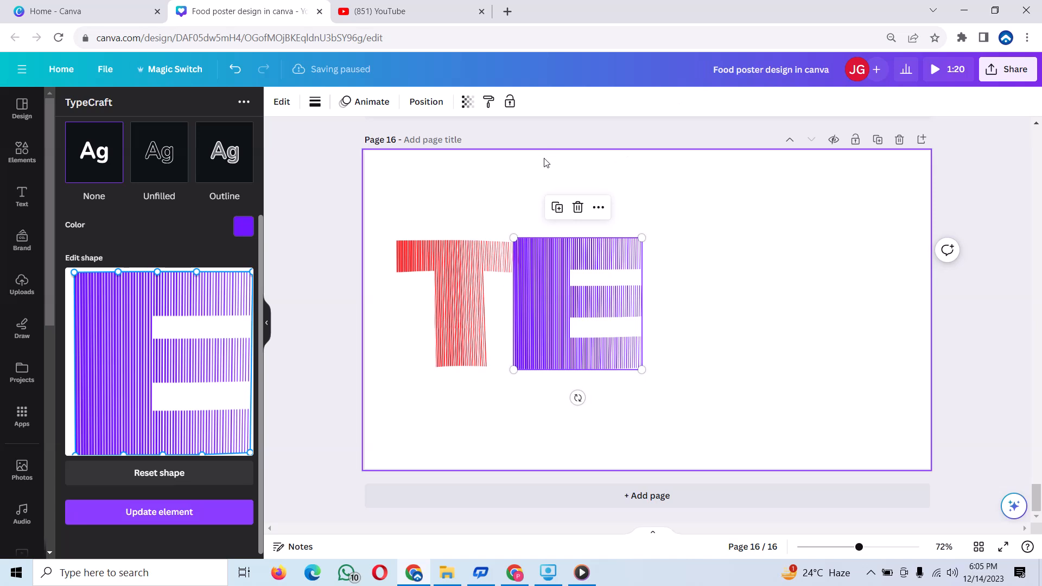
Duplicate the purple E to its right and change the copy's TypeCraft text to "x"
left_click(558, 208)
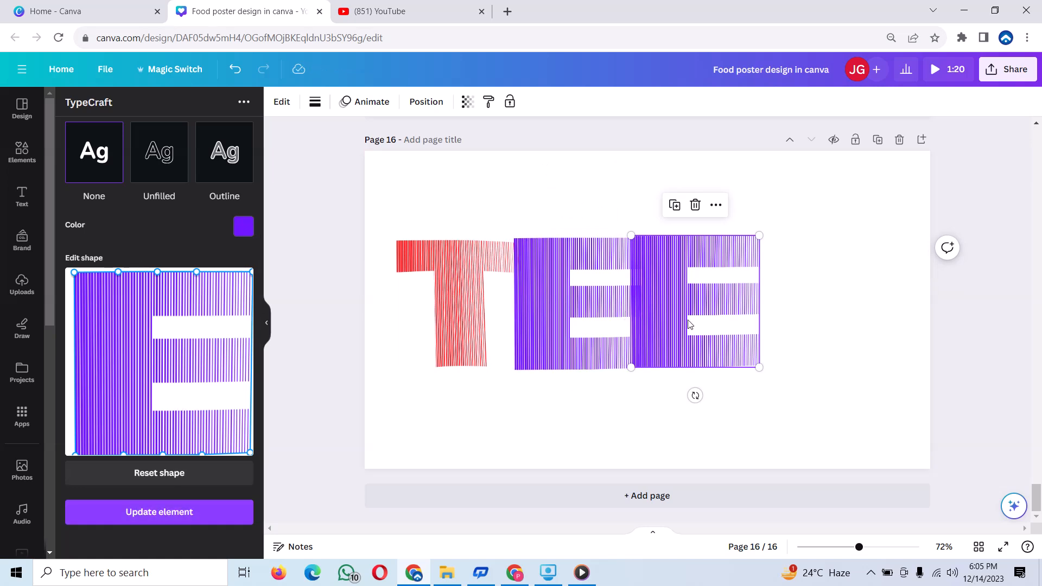
scroll(122, 304, "up", 3)
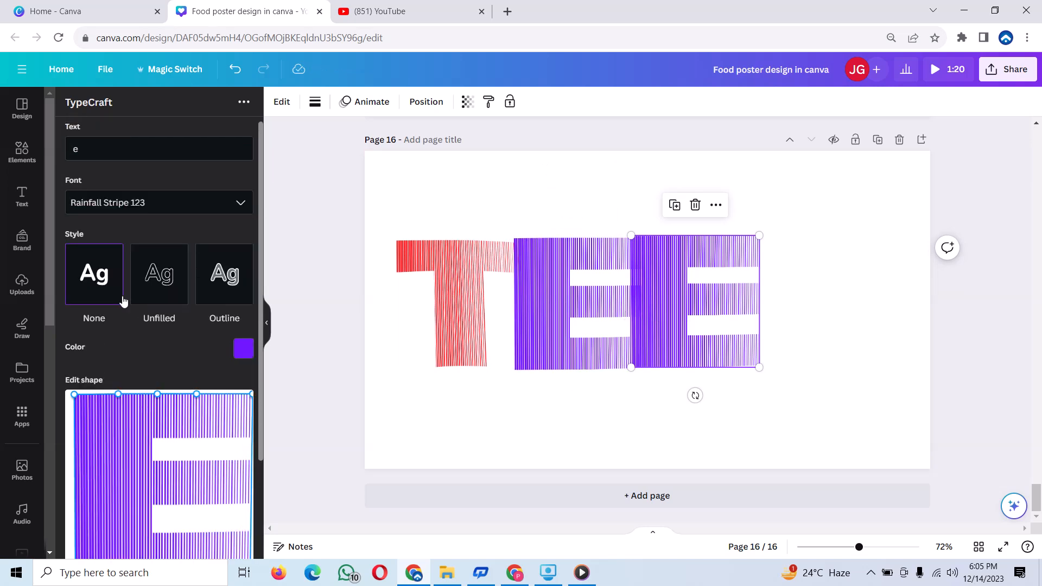
left_click(109, 148)
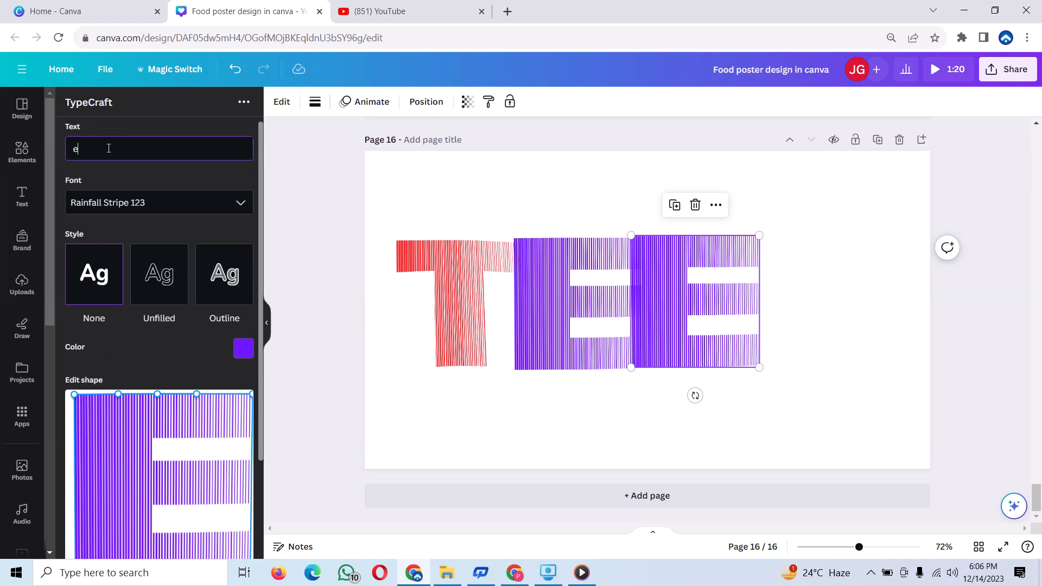
type("xz")
key("BackSpace")
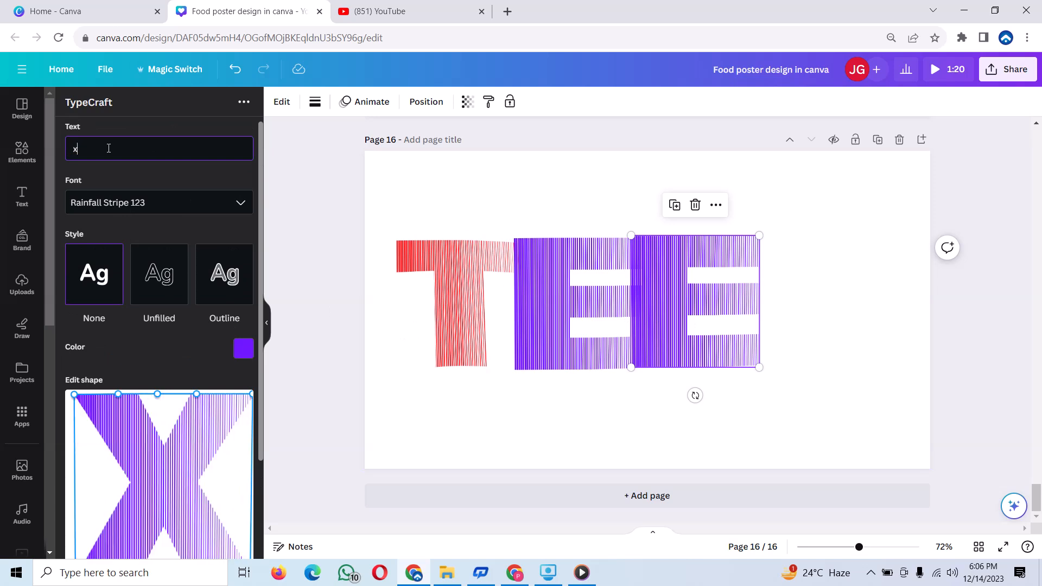
Recolor the x to green #5cd000 and update the third letter on the page
scroll(179, 273, "down", 1)
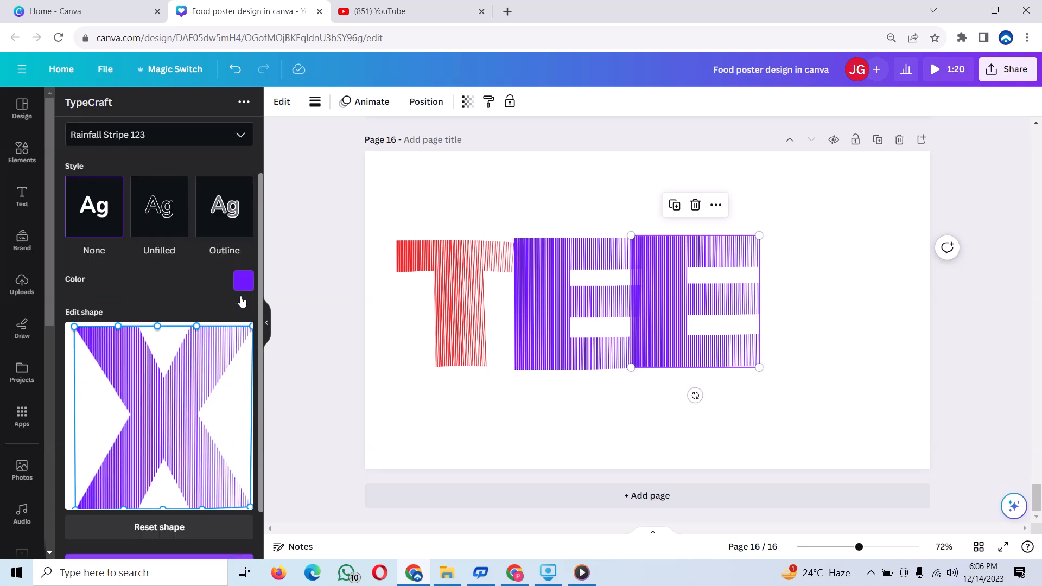
left_click(243, 288)
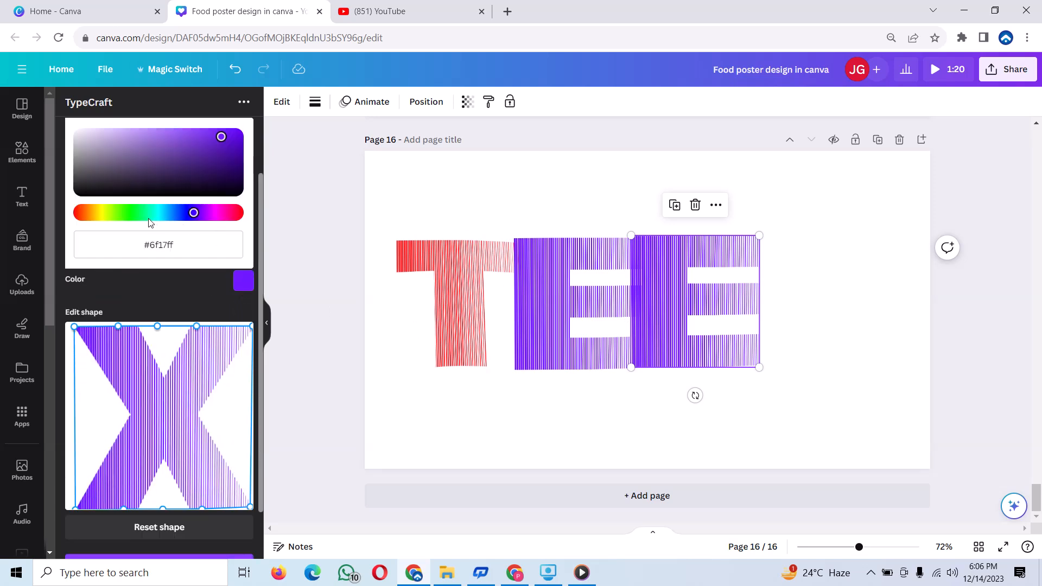
left_click(122, 214)
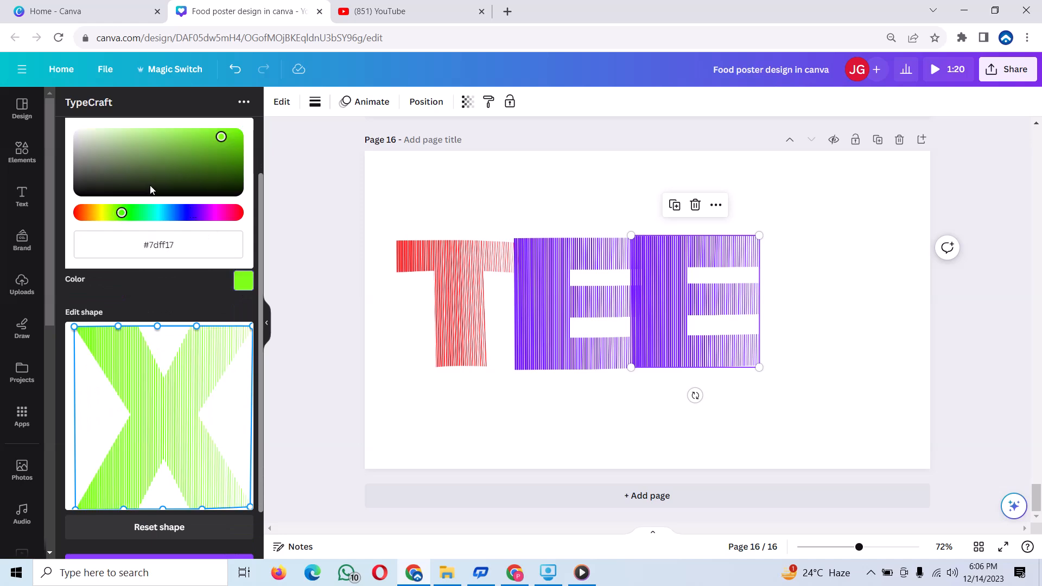
left_click(235, 147)
left_click(236, 150)
left_click_drag(236, 154, 237, 150)
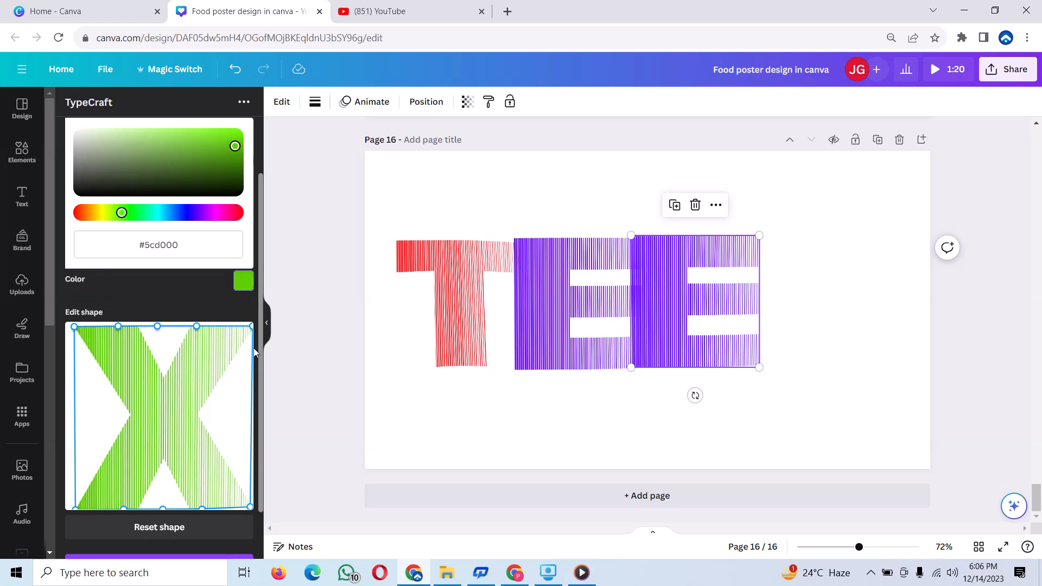
scroll(96, 365, "down", 1)
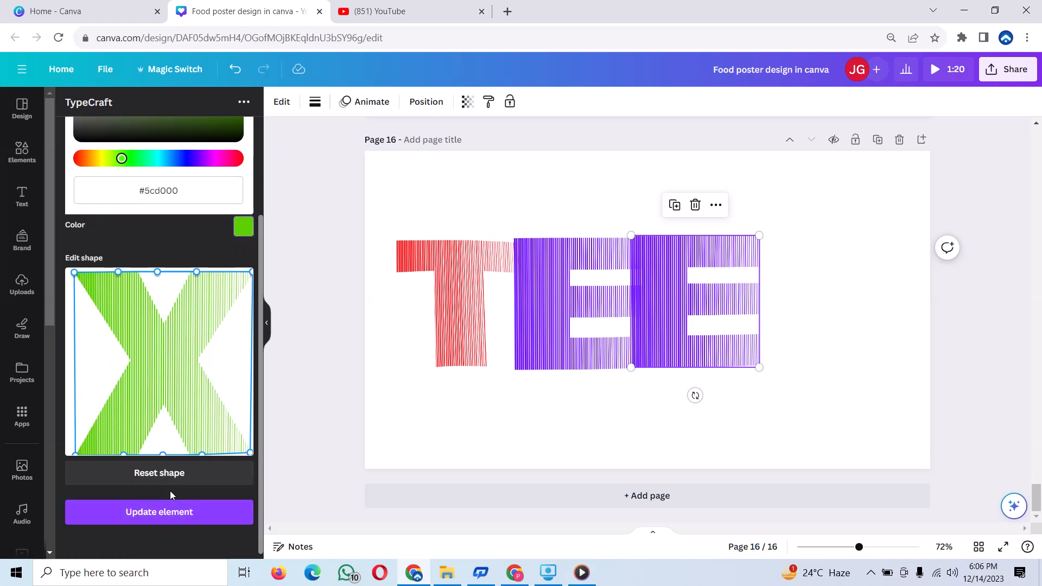
left_click(151, 511)
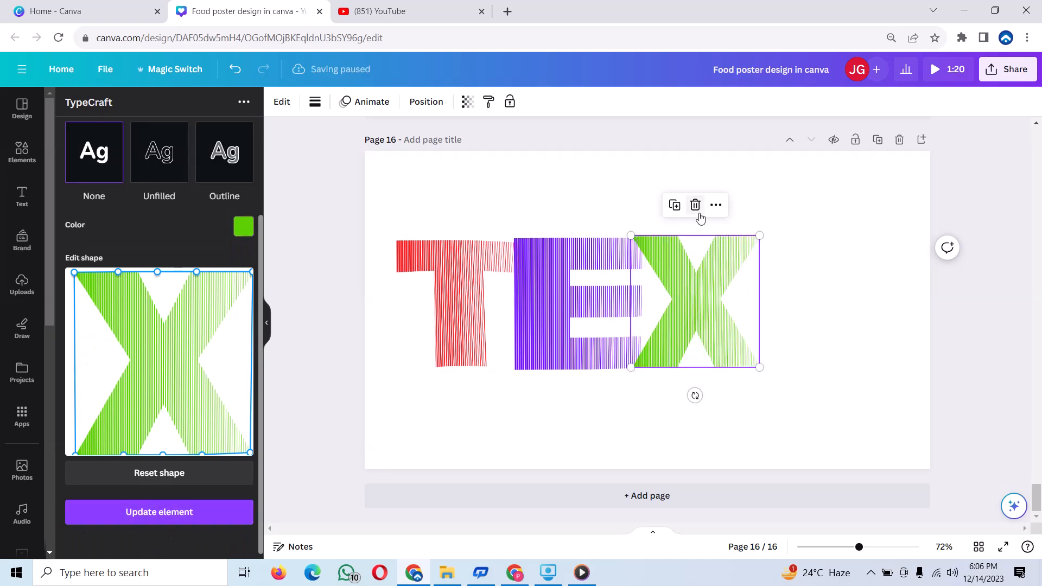
Duplicate the green X to its right and change the copy's TypeCraft text to "t"
left_click(674, 205)
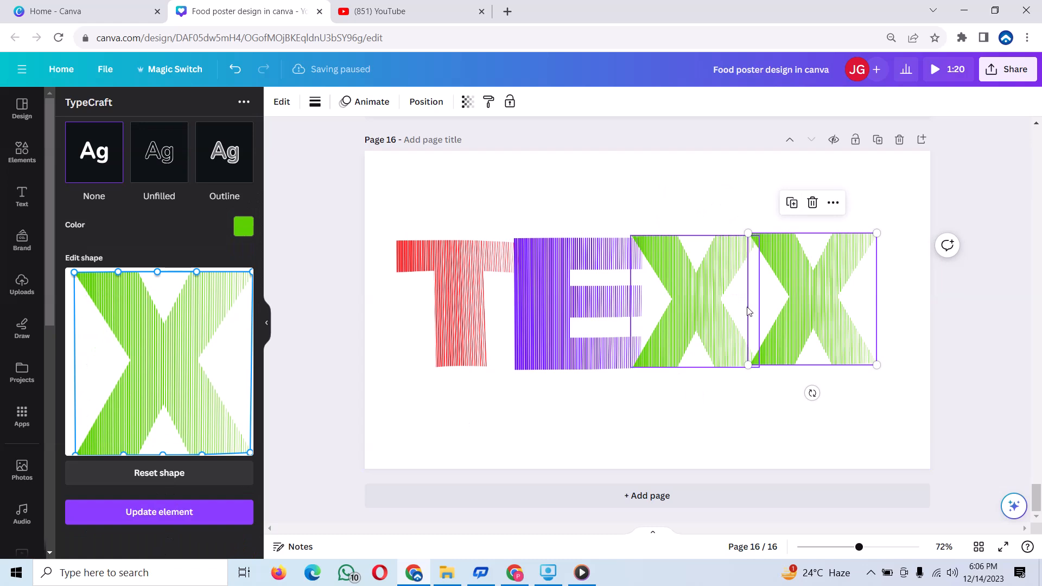
scroll(114, 277, "up", 3)
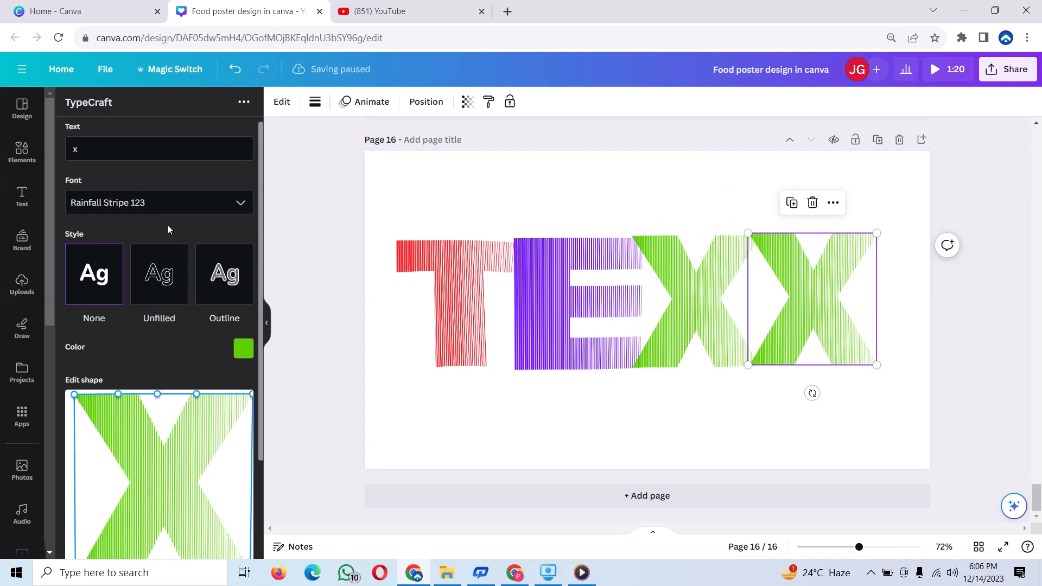
left_click(125, 145)
type("t")
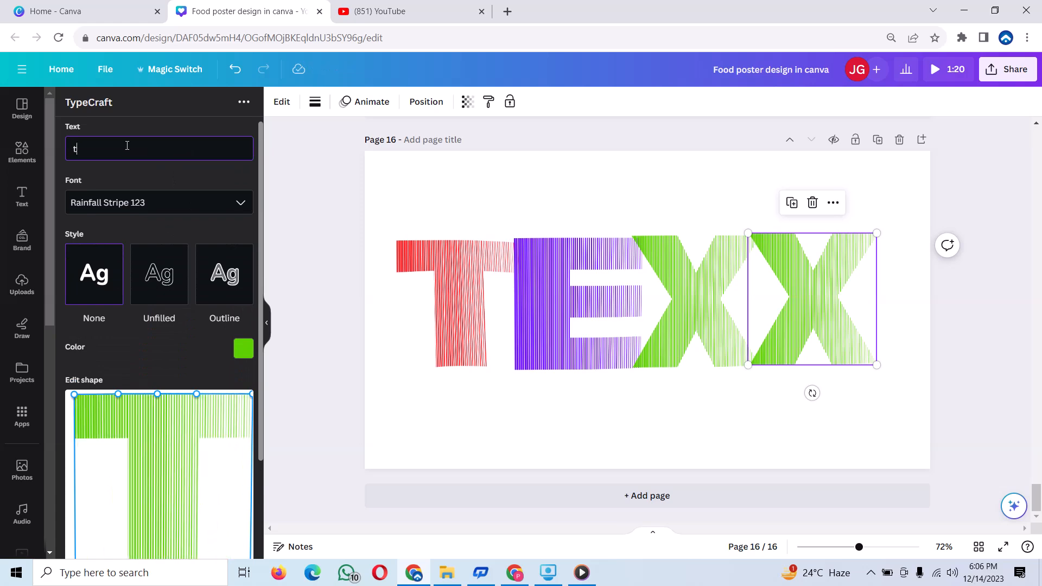
Recolor the last letter, the t, to magenta #d000bb
scroll(105, 297, "down", 3)
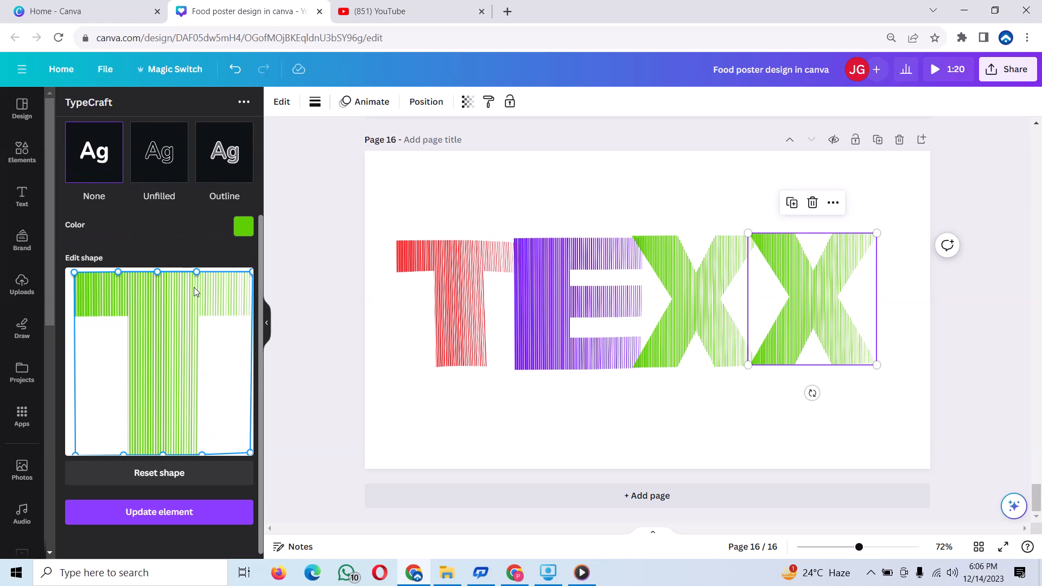
left_click(242, 230)
scroll(217, 209, "up", 2)
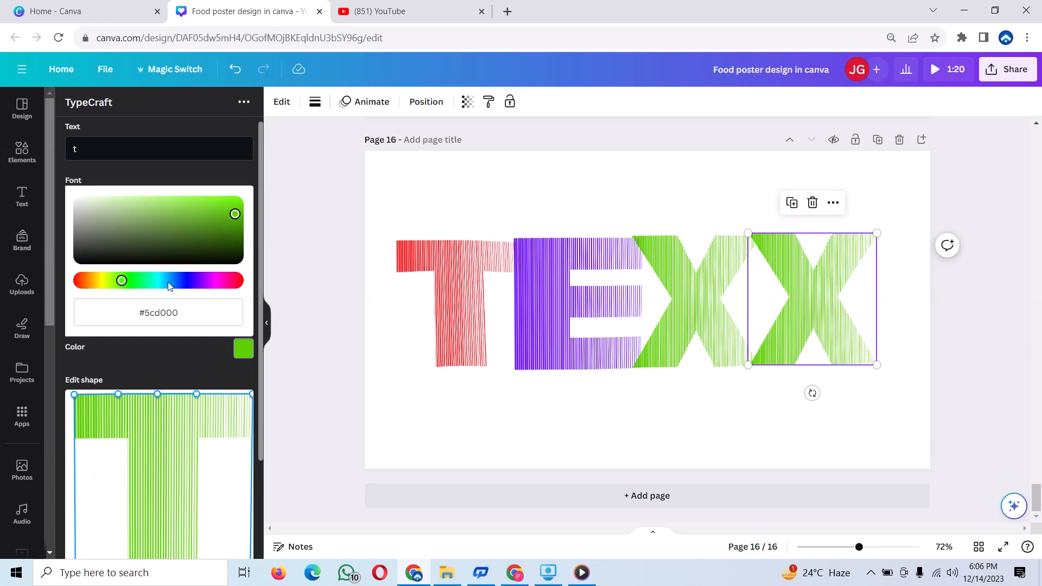
left_click(212, 281)
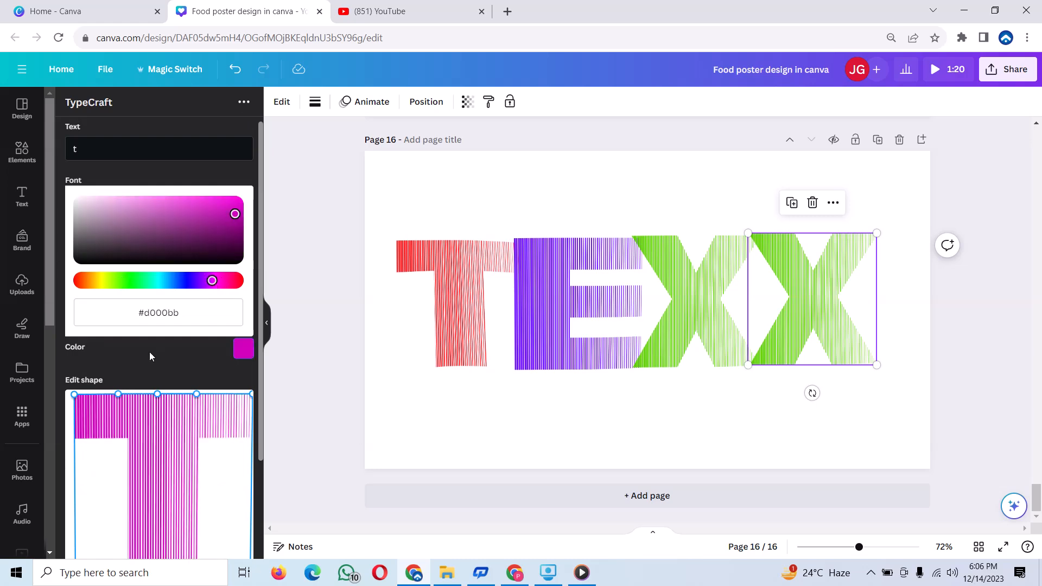
Warp the t slightly by lowering its upper-left corner, raising its lower edge's middle and pulling its upper-right corner inward, and update the element
scroll(150, 356, "down", 1)
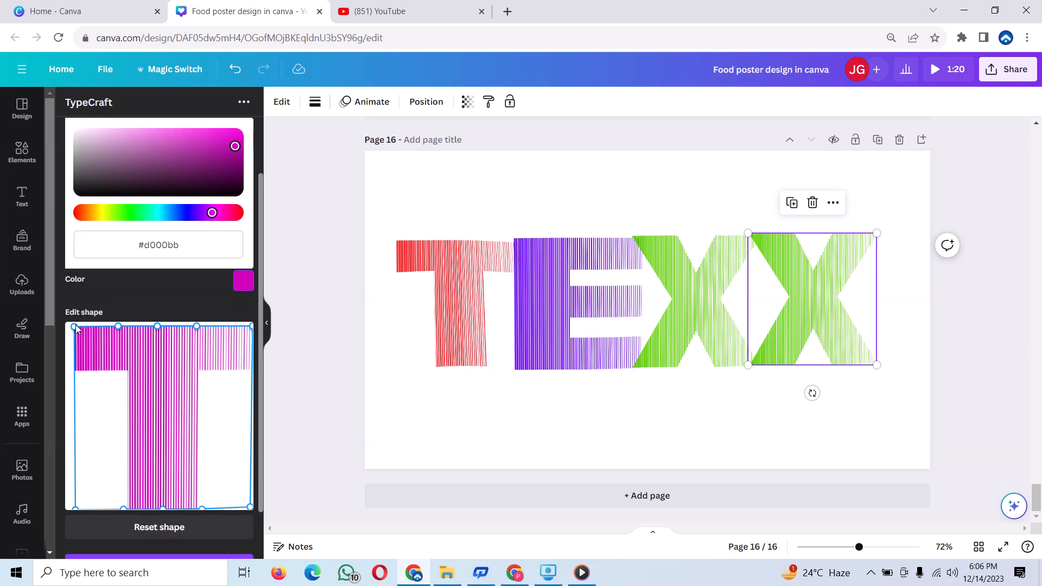
left_click_drag(76, 324, 74, 329)
scroll(187, 424, "down", 1)
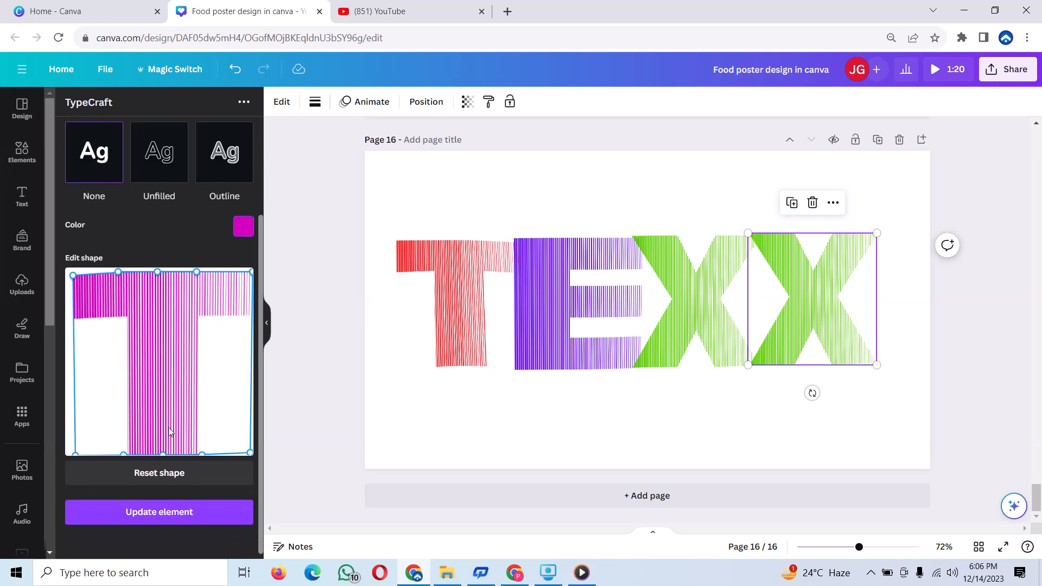
left_click_drag(161, 454, 162, 450)
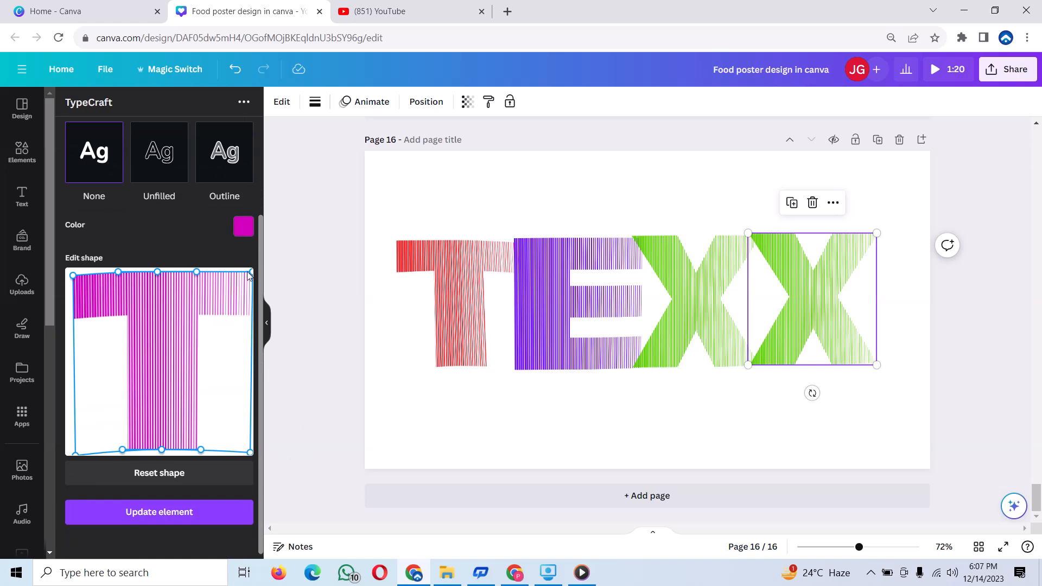
left_click_drag(252, 275, 252, 277)
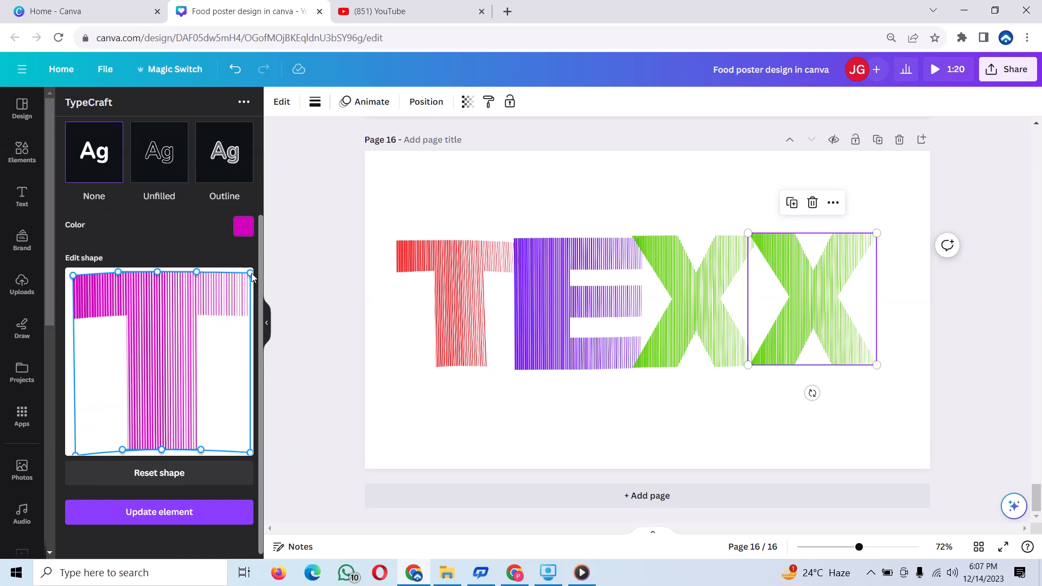
left_click(161, 512)
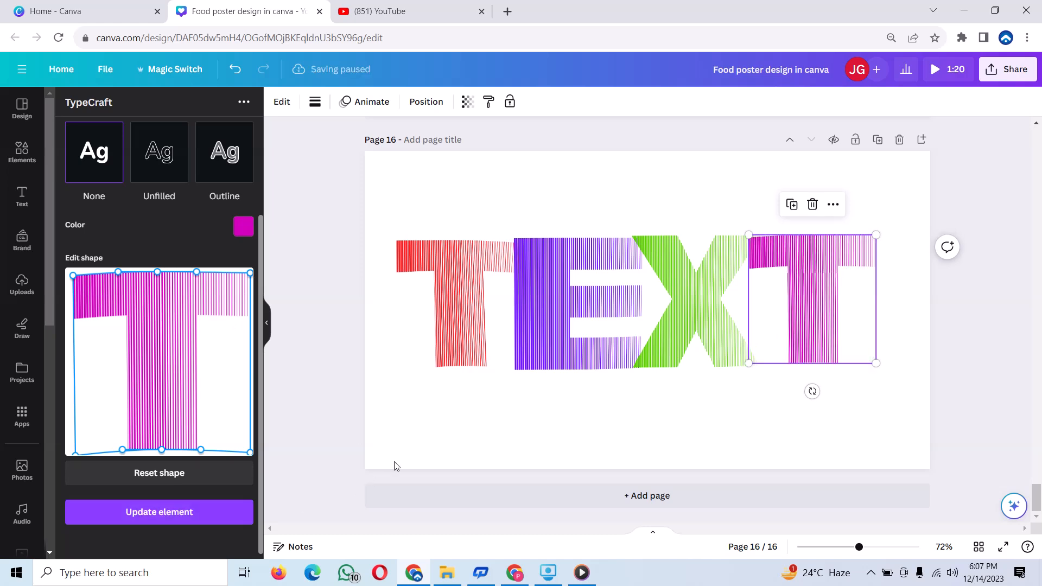
Change the page 16 background from the document colors to the black-to-dark-red gradient
left_click(433, 417)
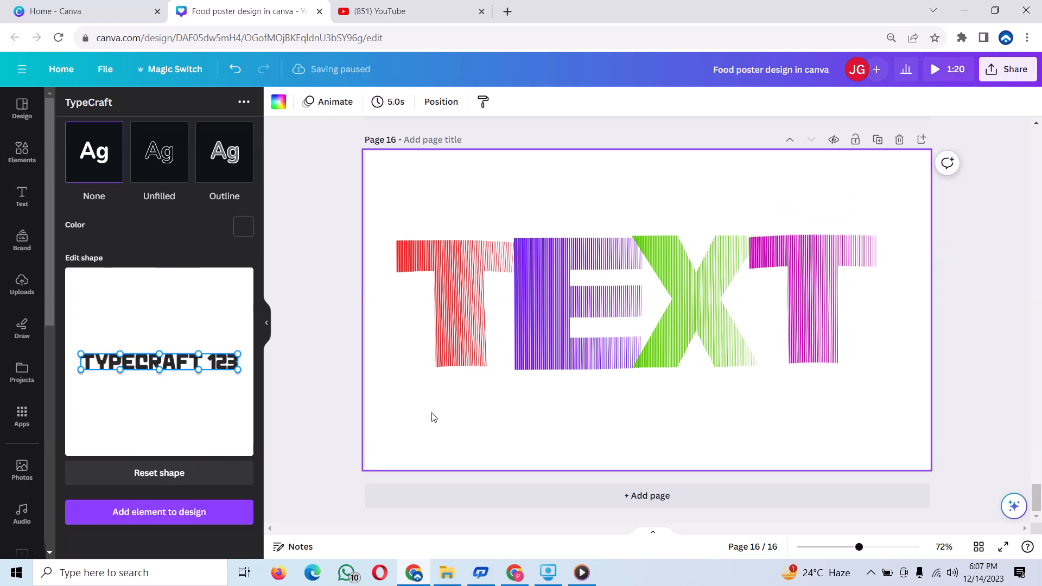
left_click(279, 103)
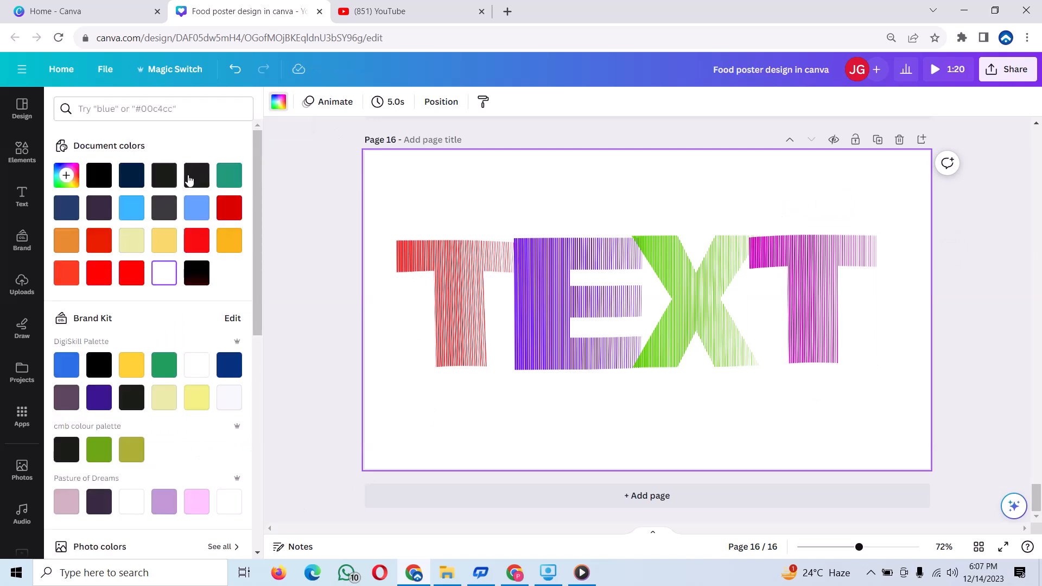
left_click(194, 176)
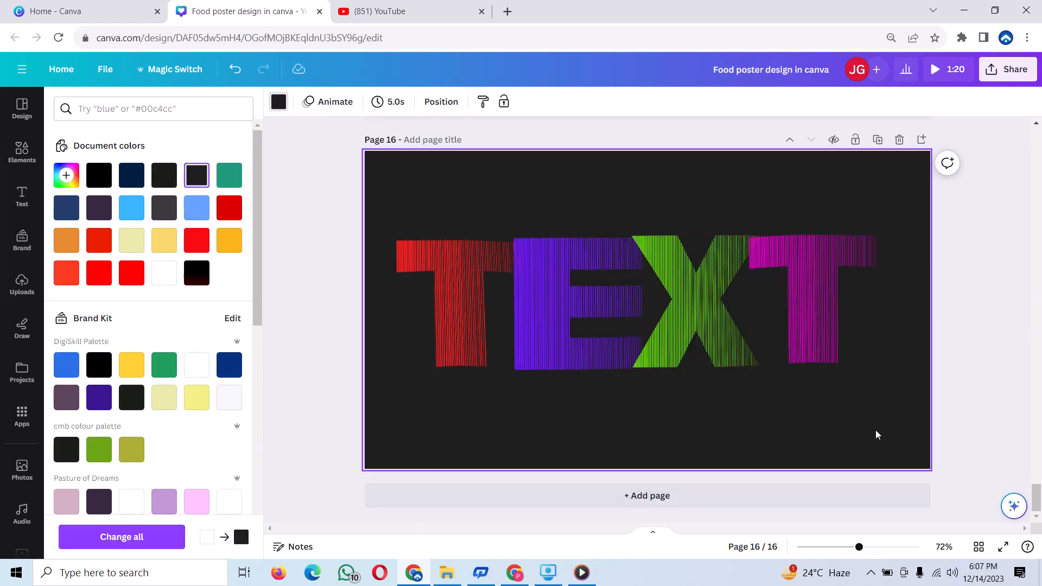
Open the design's download settings and choose PNG as the file type
left_click(1006, 69)
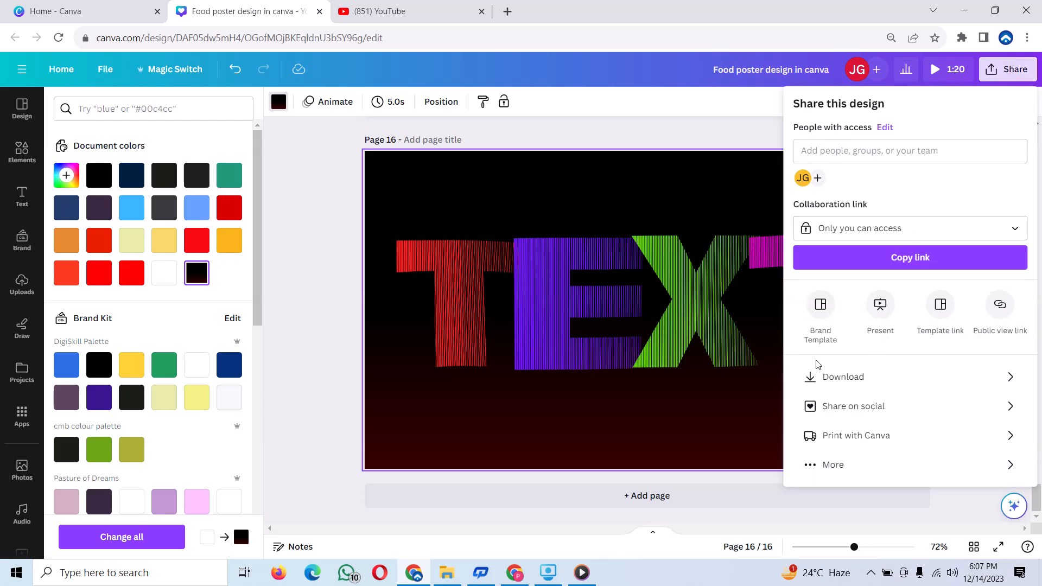
left_click(874, 382)
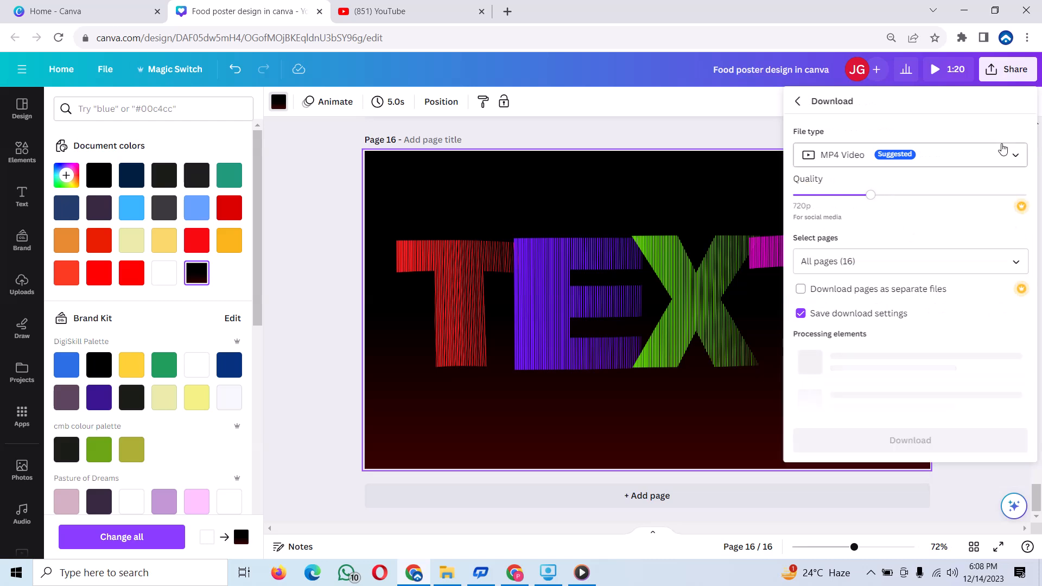
left_click(1022, 157)
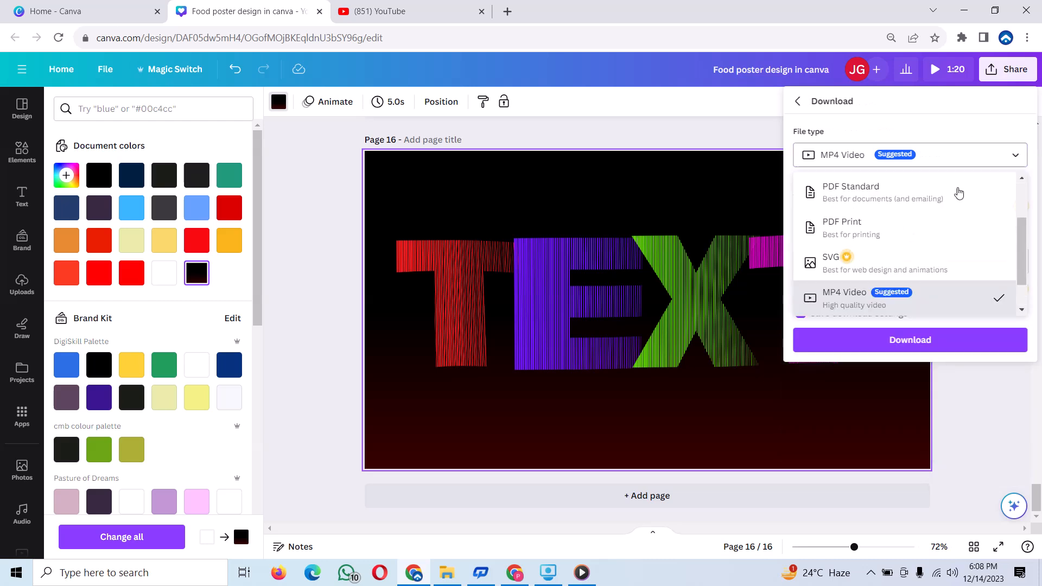
scroll(881, 213, "up", 2)
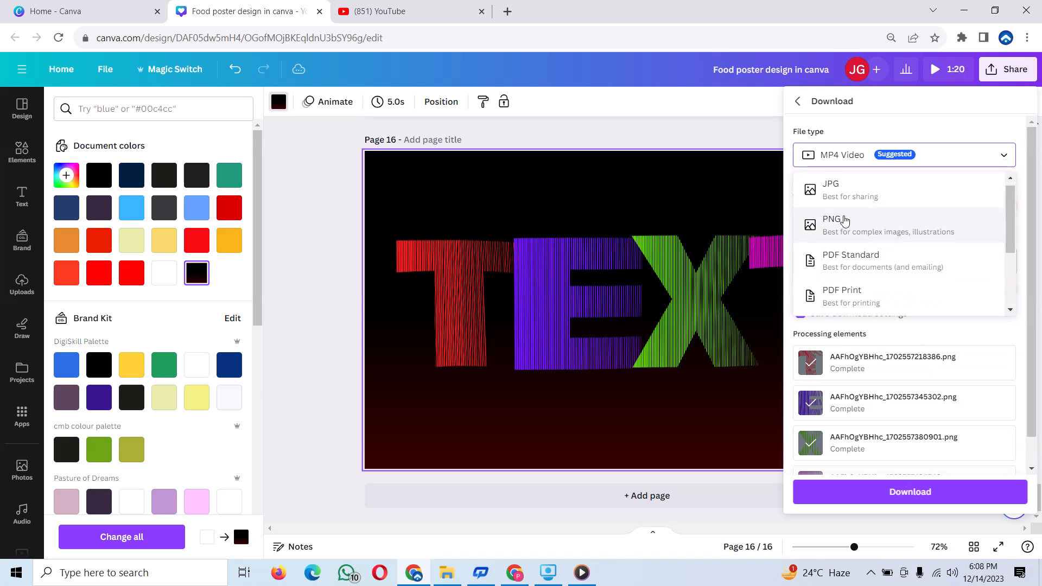
left_click(850, 222)
scroll(863, 372, "down", 2)
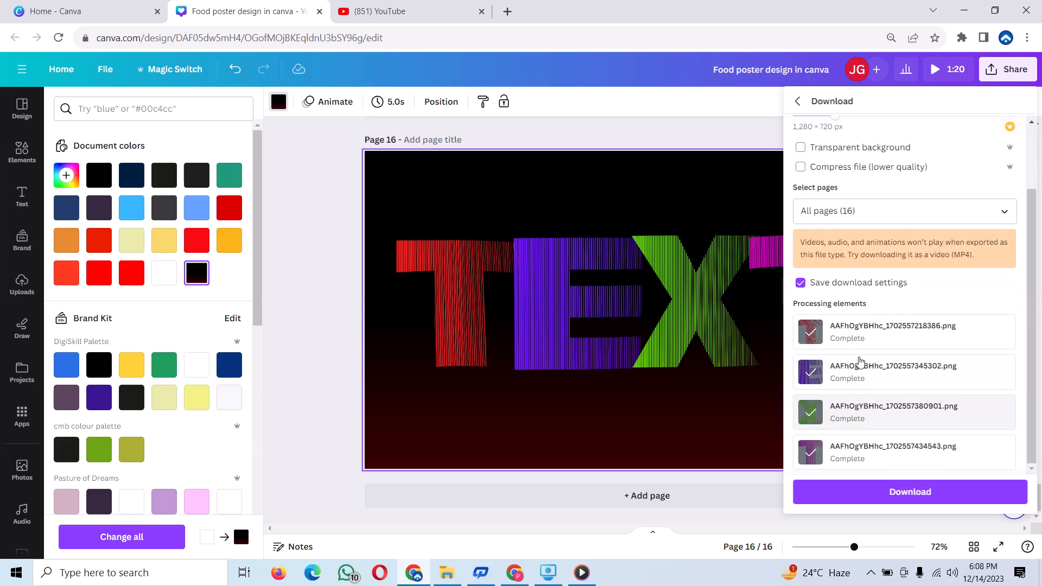
Limit the download to page 16 only
left_click(910, 214)
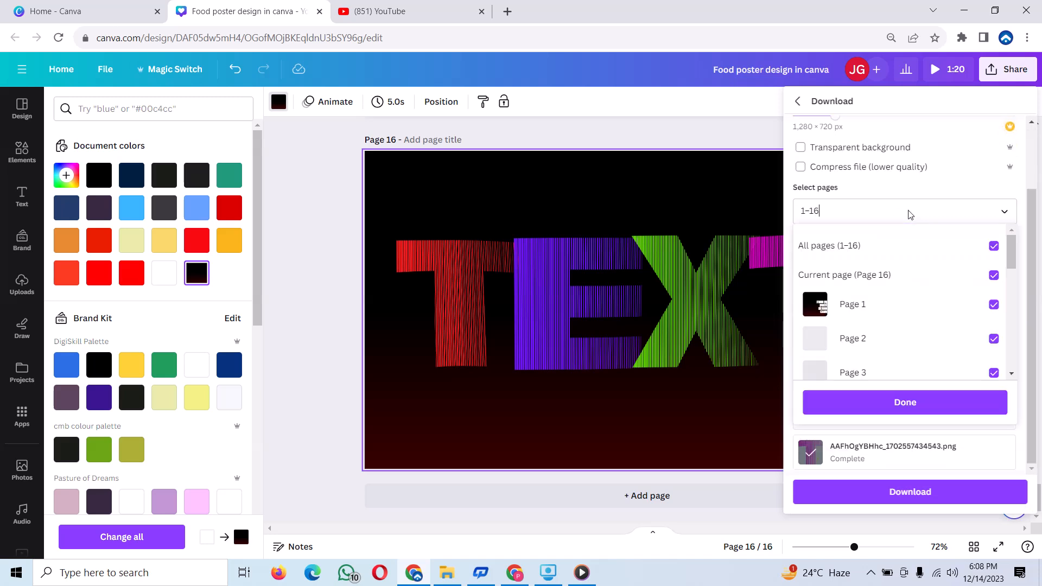
key("BackSpace")
key("BackSpace")
key("BackSpace")
key("BackSpace")
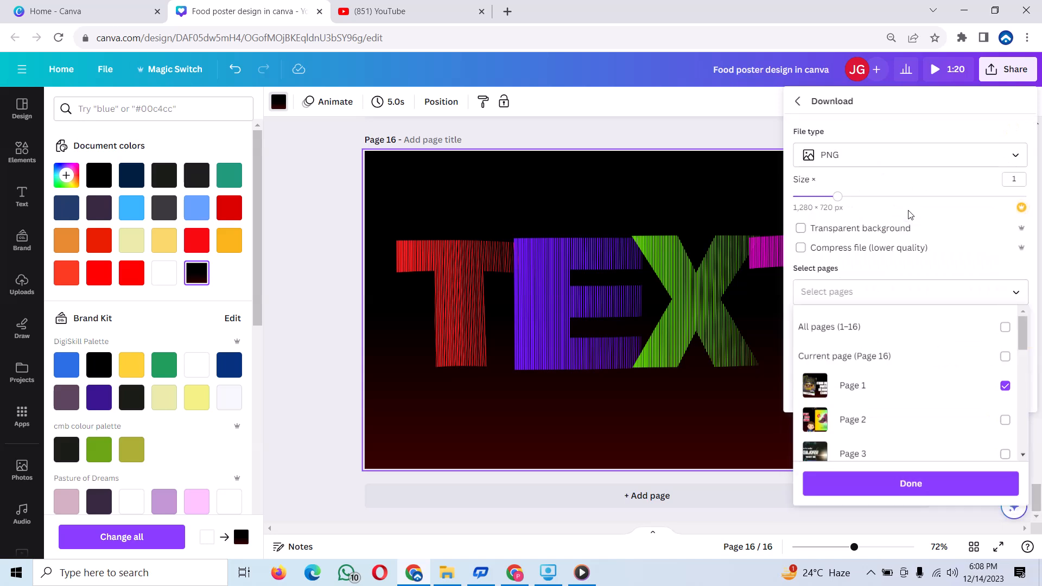
type("16")
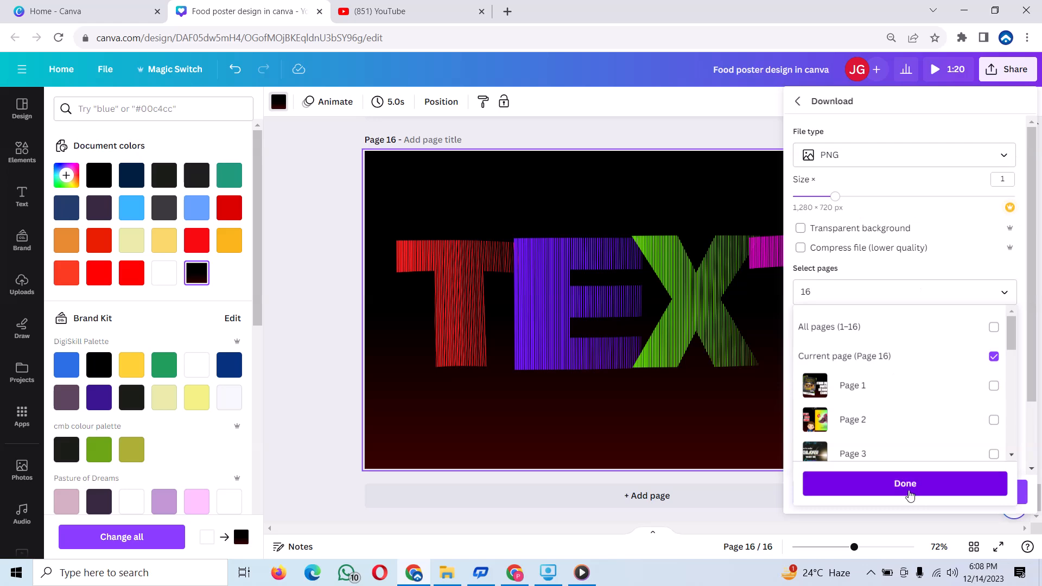
left_click(910, 484)
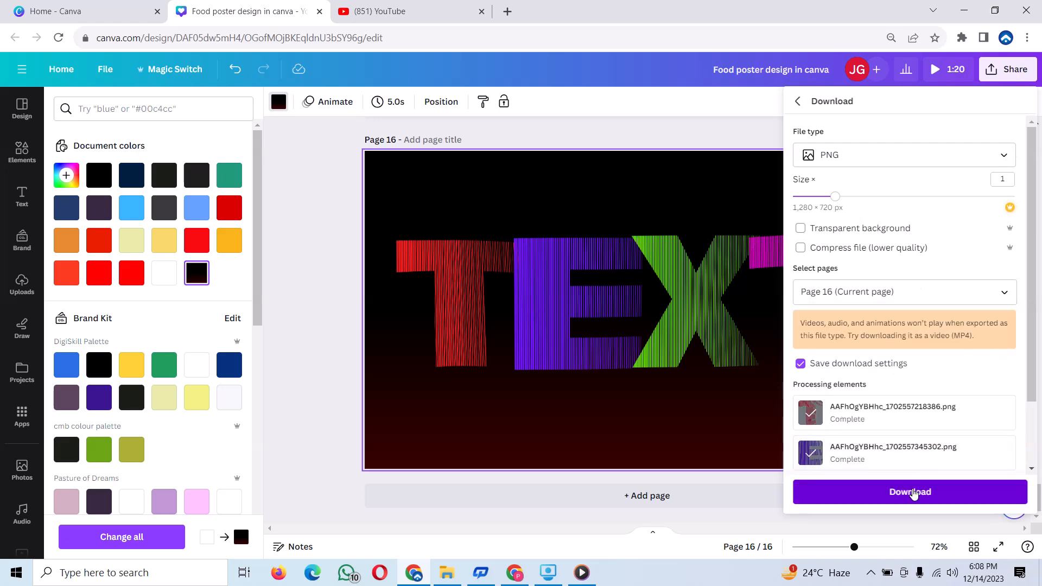